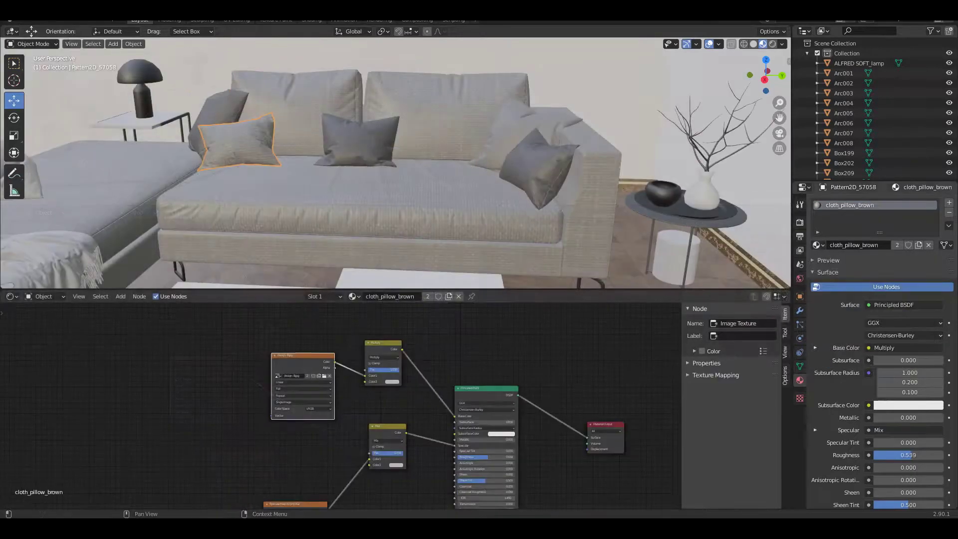
# Smart UV Project the first pillow and the brown pillow in Edit Mode
pyautogui.press('Tab')
pyautogui.press('u')
pyautogui.click(225, 134)
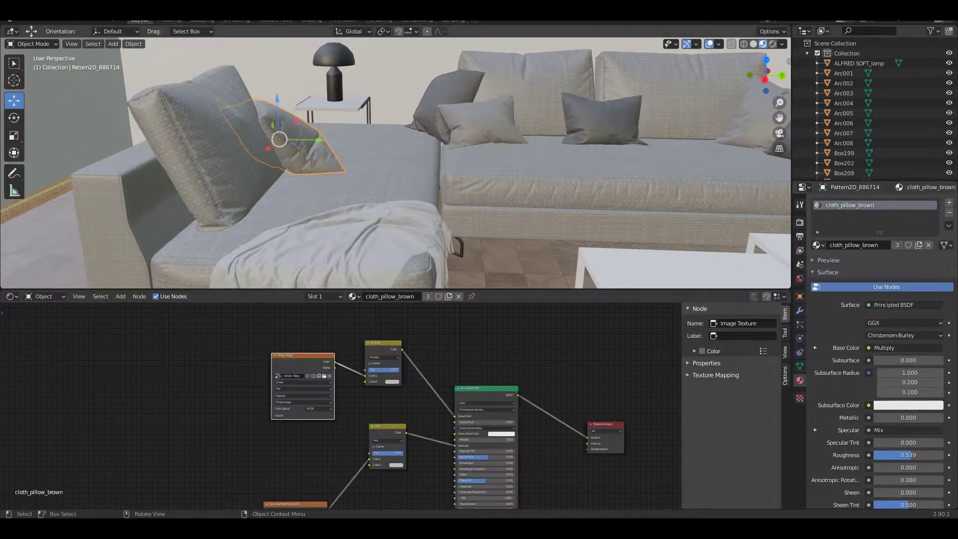
pyautogui.press('Tab')
pyautogui.rightClick(239, 132)
pyautogui.click(364, 144)
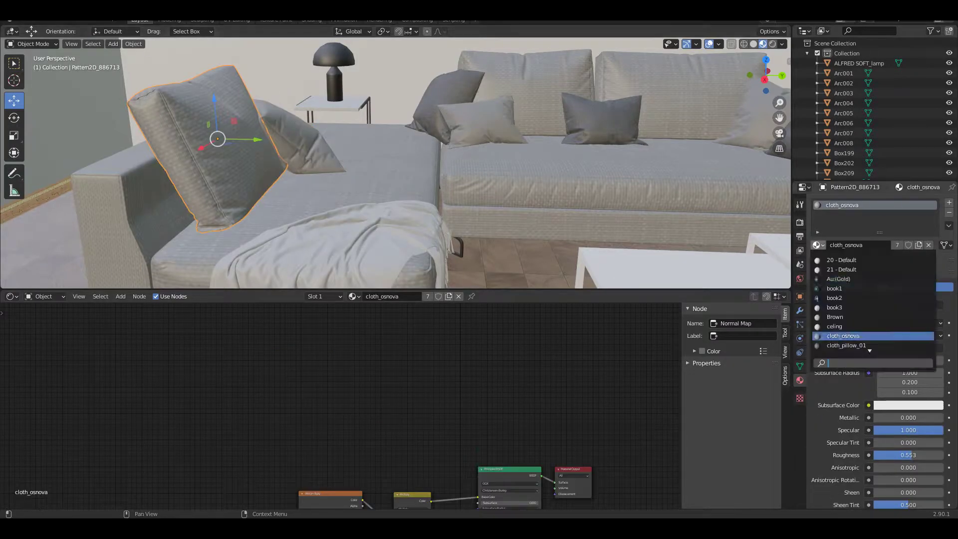
# Smart UV Project the next sofa pillow and return it to Object Mode
pyautogui.click(209, 140)
pyautogui.press('Tab')
pyautogui.rightClick(199, 159)
pyautogui.click(280, 167)
pyautogui.click(283, 195)
pyautogui.press('Tab')
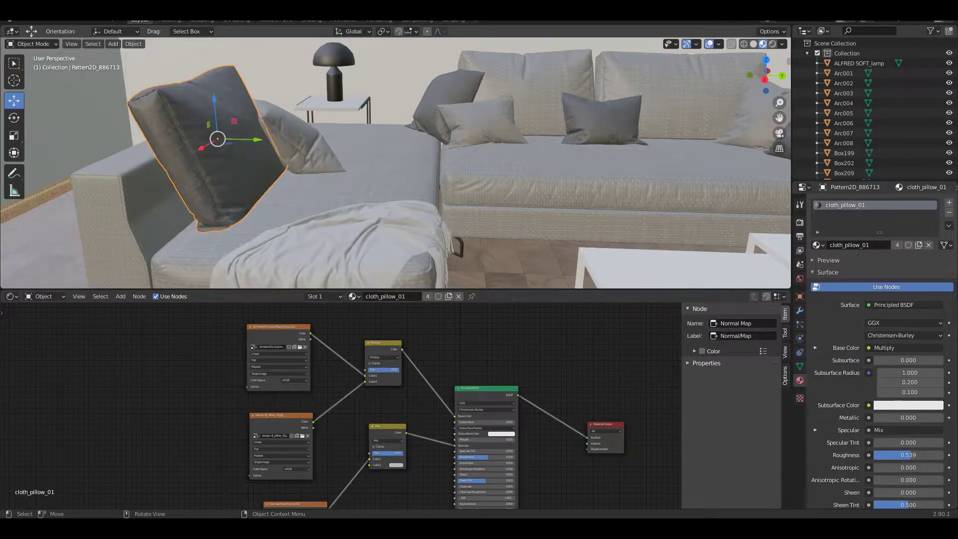
# Turn toward the main sofa, browse the material list and select the left pillow
pyautogui.scroll(-5, 394, 162)
pyautogui.moveTo(394, 162); pyautogui.dragTo(349, 149, button='middle')
pyautogui.scroll(3, 394, 162)
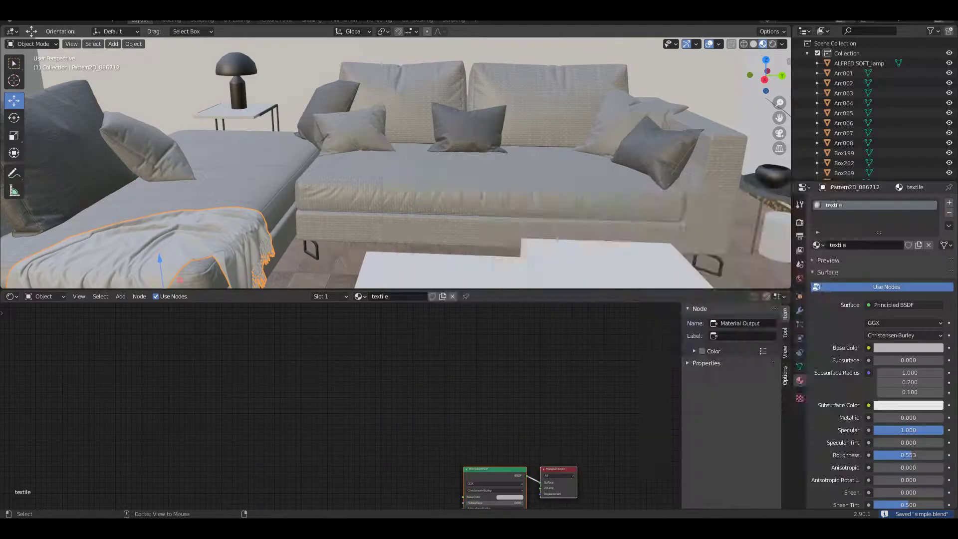
pyautogui.hotkey('alt', 'Tab')
pyautogui.click(819, 245)
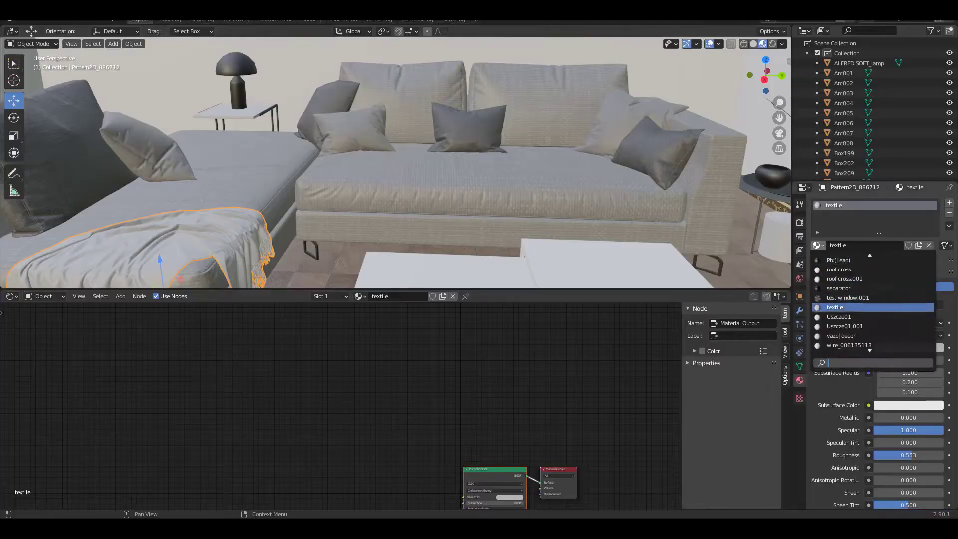
pyautogui.click(352, 128)
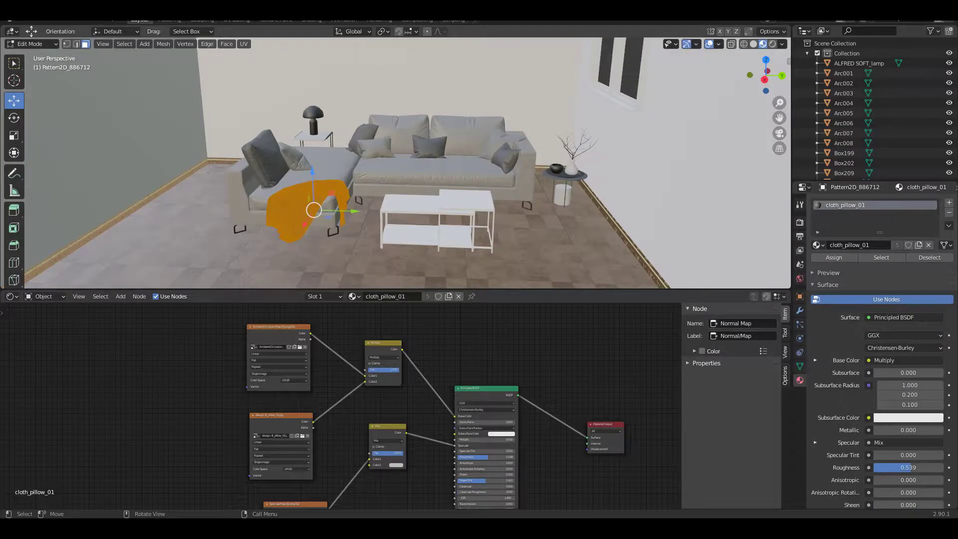
pyautogui.scroll(3, 394, 165)
pyautogui.moveTo(394, 165); pyautogui.dragTo(449, 165, button='middle')
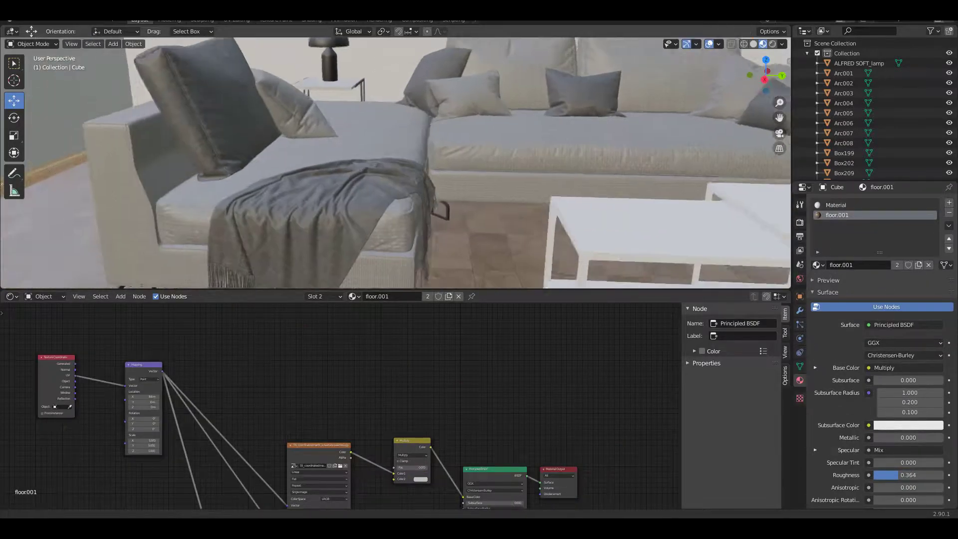
# Smart UV Project the sofa seat cushion
pyautogui.click(320, 149)
pyautogui.press('u')
pyautogui.click(267, 287)
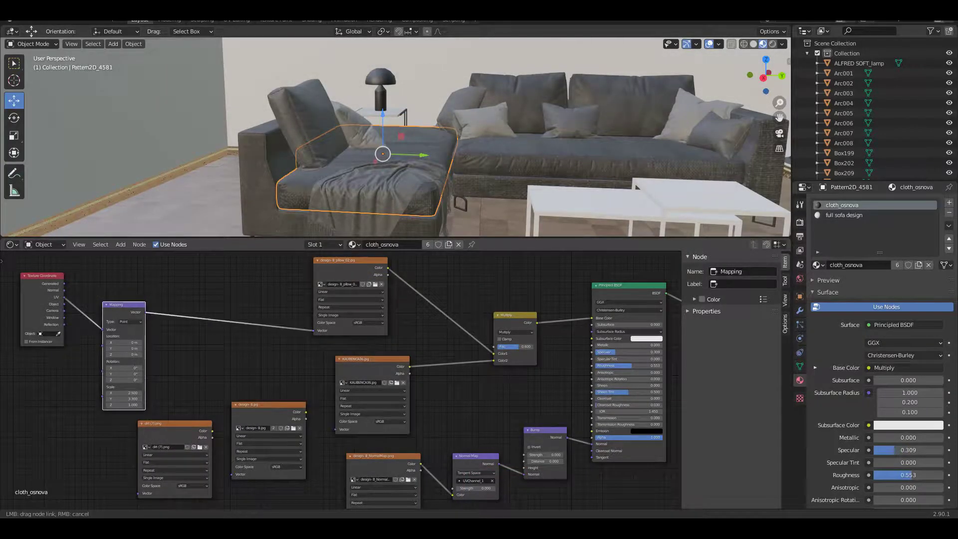
pyautogui.keyDown('ctrl'); pyautogui.moveTo(394, 149); pyautogui.dragTo(394, 125, button='middle'); pyautogui.keyUp('ctrl')
# Wire Mapping into the dirt texture and its Color into Multiply Color1 in cloth_osnova
pyautogui.moveTo(209, 381); pyautogui.dragTo(251, 309)
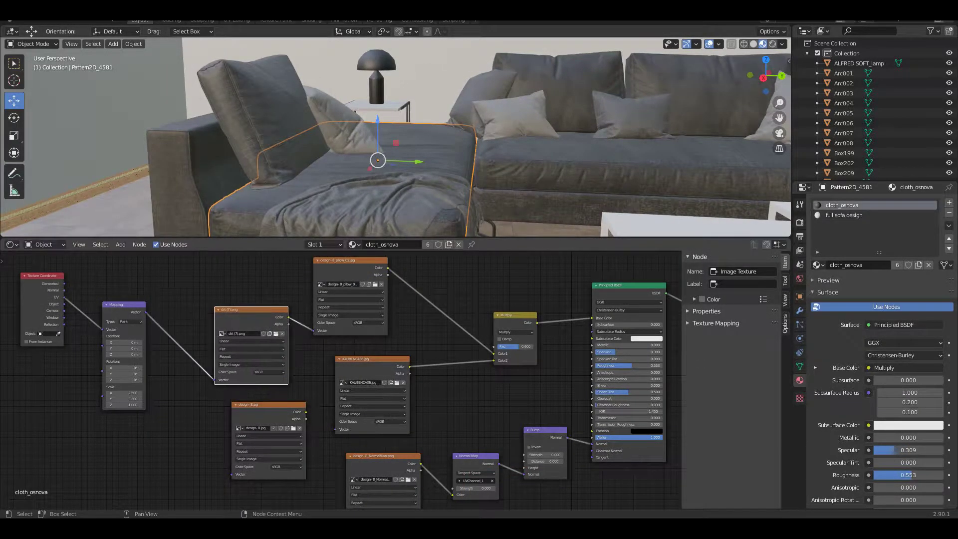
pyautogui.moveTo(289, 317); pyautogui.dragTo(324, 322)
pyautogui.moveTo(494, 353); pyautogui.dragTo(494, 353)
pyautogui.click(344, 290)
pyautogui.moveTo(251, 309); pyautogui.dragTo(200, 360)
pyautogui.moveTo(165, 431); pyautogui.dragTo(282, 311)
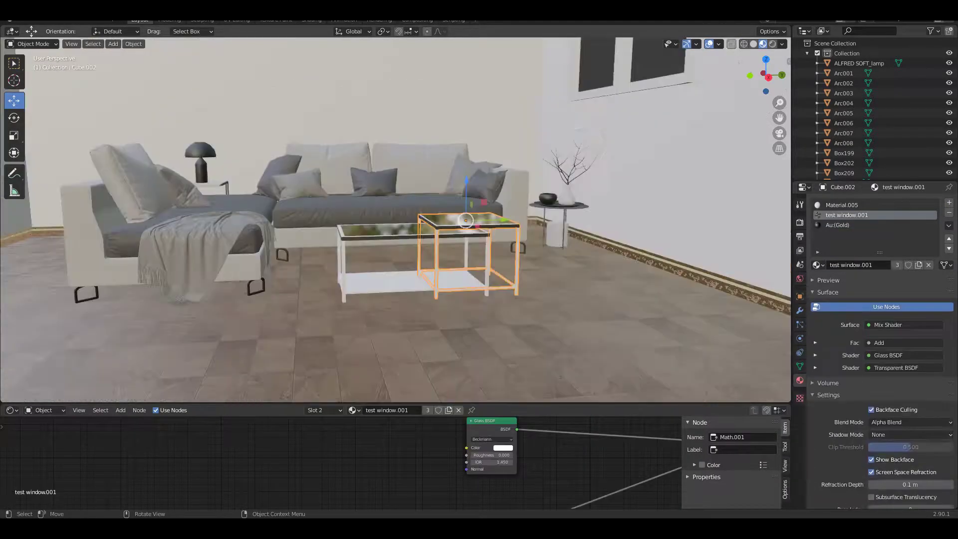
# Assign Au(Gold) to the coffee table frame faces, then switch the viewport to Solid shading
pyautogui.moveTo(199, 246); pyautogui.dragTo(349, 150, button='middle')
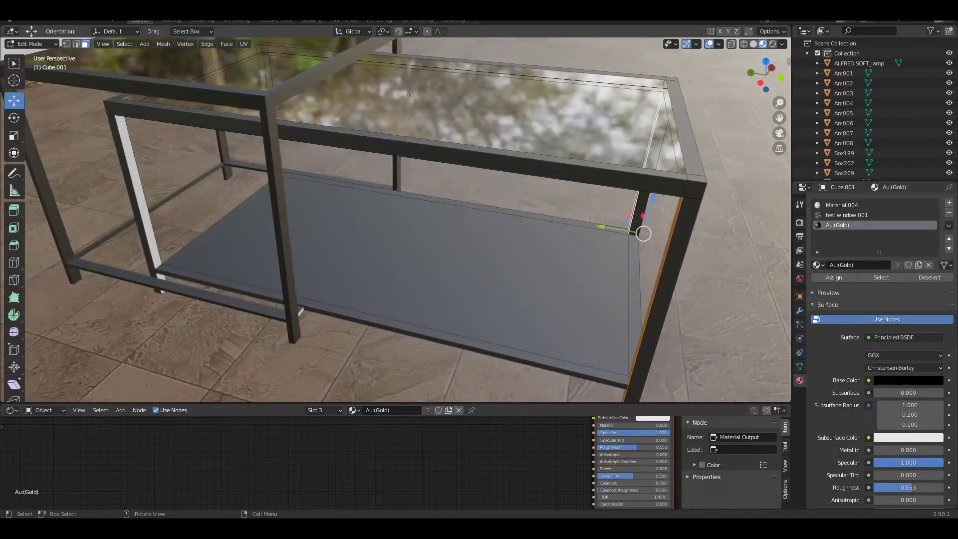
pyautogui.press('Tab')
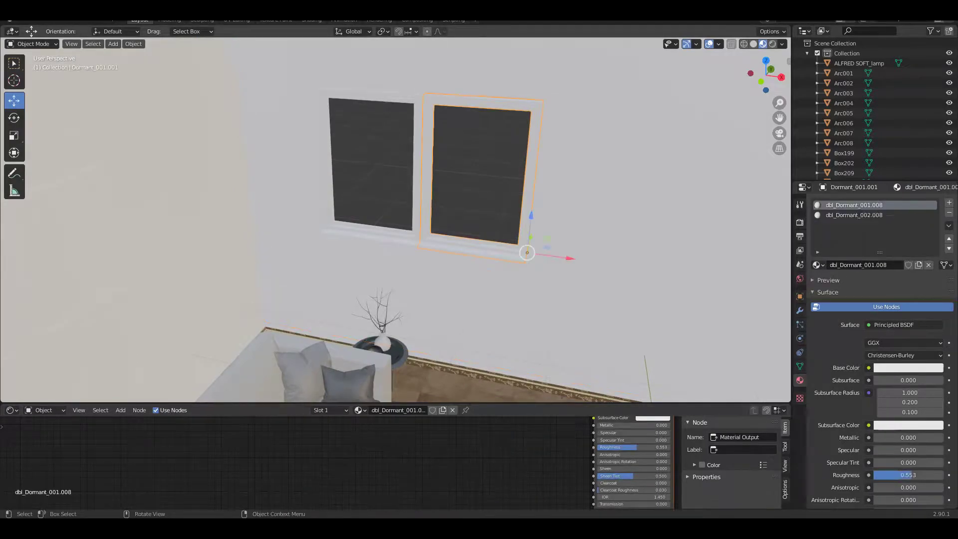
pyautogui.moveTo(527, 253); pyautogui.dragTo(409, 250, button='middle')
pyautogui.press('Tab')
pyautogui.press('z')
pyautogui.press('6')
pyautogui.hotkey('shift', 'space')
pyautogui.press('space')
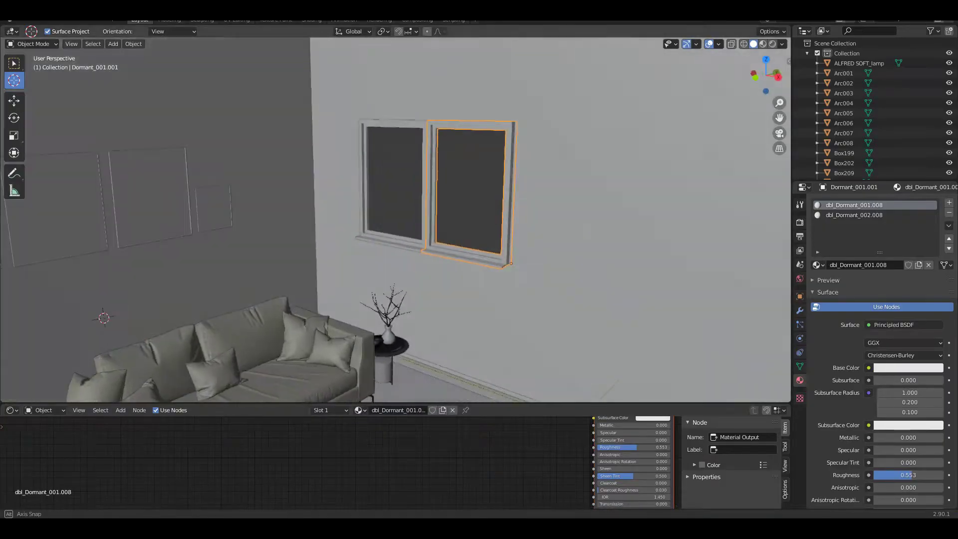
# Add a plane, rotate it 90° on X and move it to the window
pyautogui.hotkey('shift', 'a')
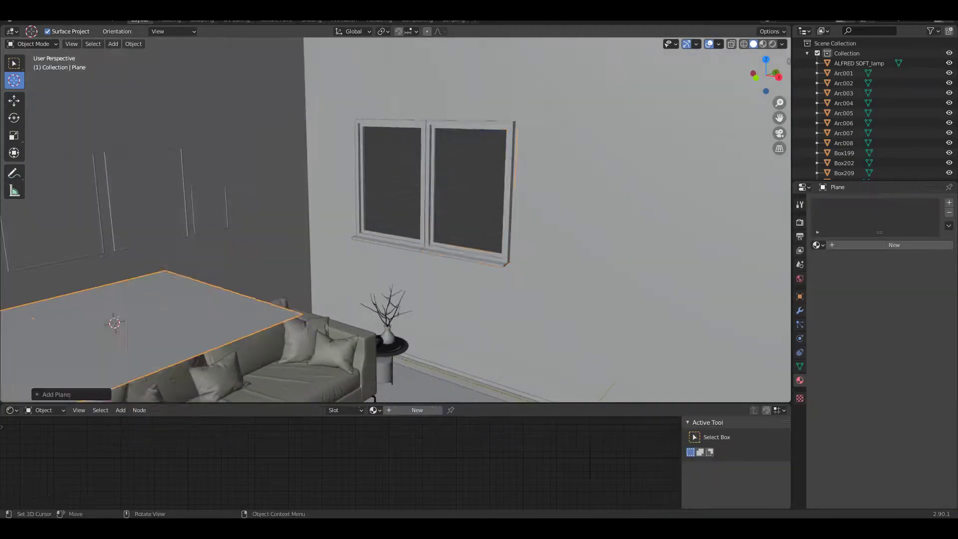
pyautogui.press('r')
pyautogui.press('x')
pyautogui.press('9')
pyautogui.press('0')
pyautogui.press('Return')
pyautogui.hotkey('shift', 'space')
pyautogui.press('g')
pyautogui.moveTo(214, 289); pyautogui.dragTo(446, 221)
pyautogui.press('Return')
# Scale the plane to match the width and height of one window pane
pyautogui.press('KP_Decimal')
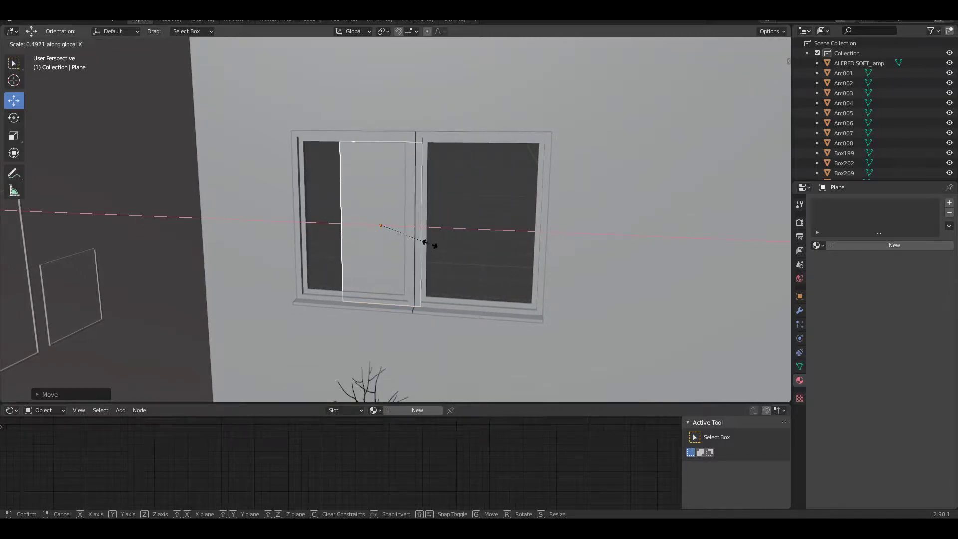
pyautogui.press('Return')
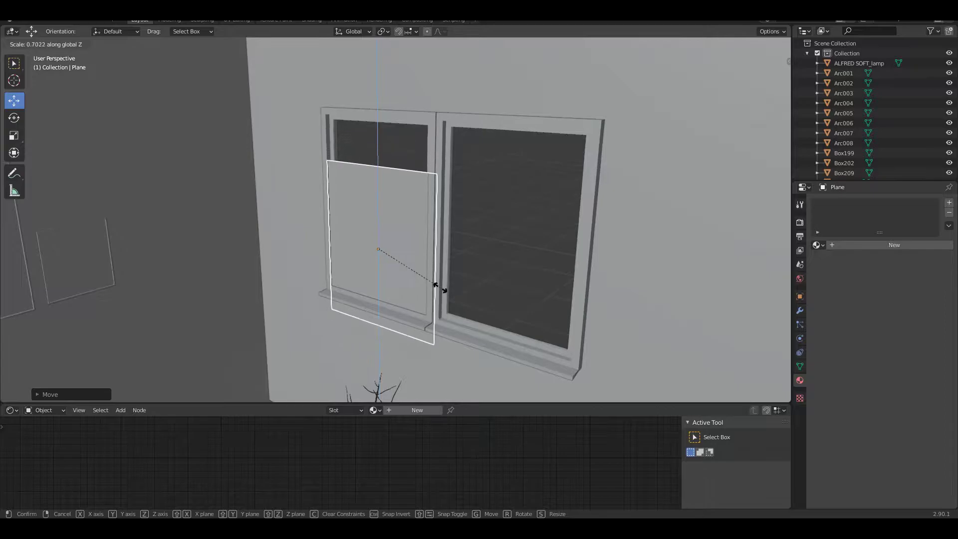
pyautogui.press('Return')
pyautogui.moveTo(379, 235); pyautogui.dragTo(421, 302, button='middle')
pyautogui.press('s')
pyautogui.press('z')
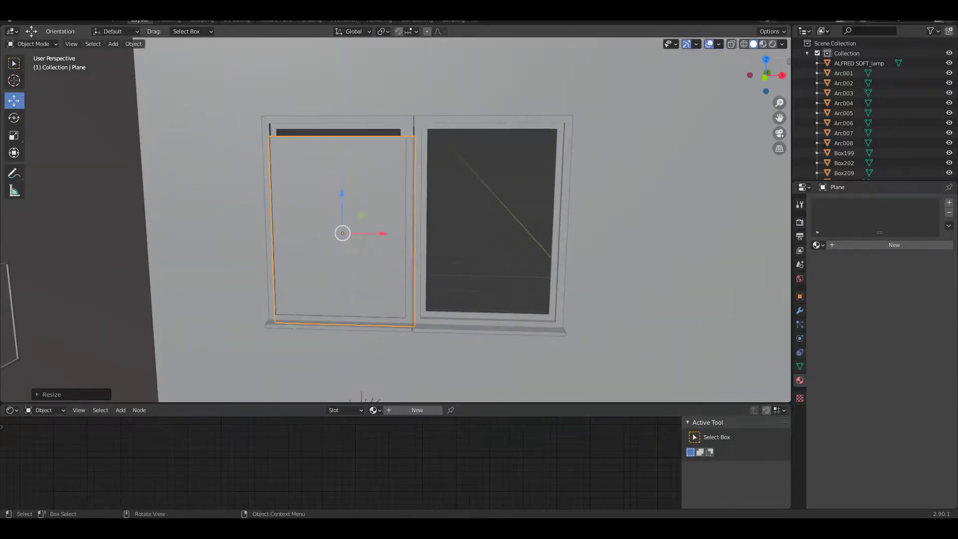
pyautogui.press('Return')
# Place the plane over the left pane and a linked copy over the right pane
pyautogui.moveTo(435, 288); pyautogui.dragTo(389, 247, button='middle')
pyautogui.press('g')
pyautogui.press('x')
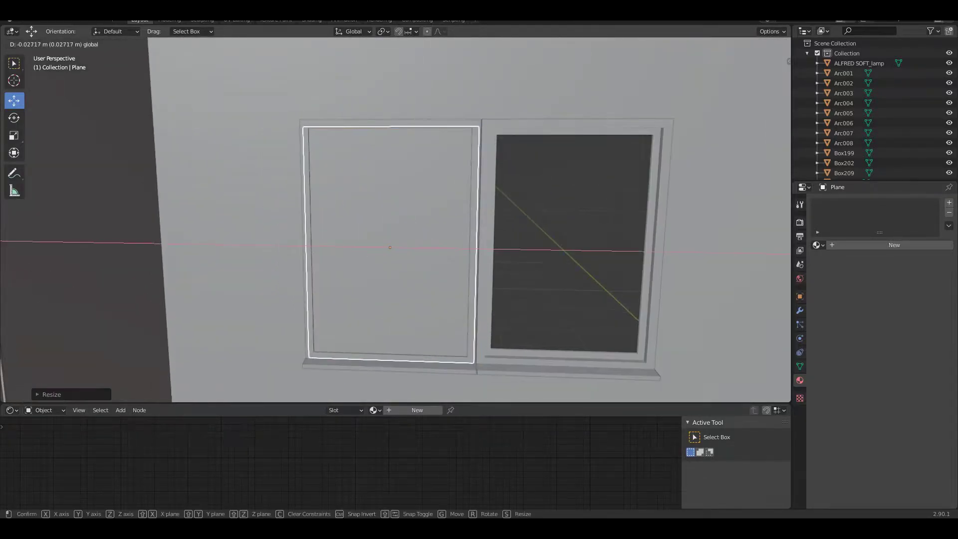
pyautogui.press('g')
pyautogui.press('x')
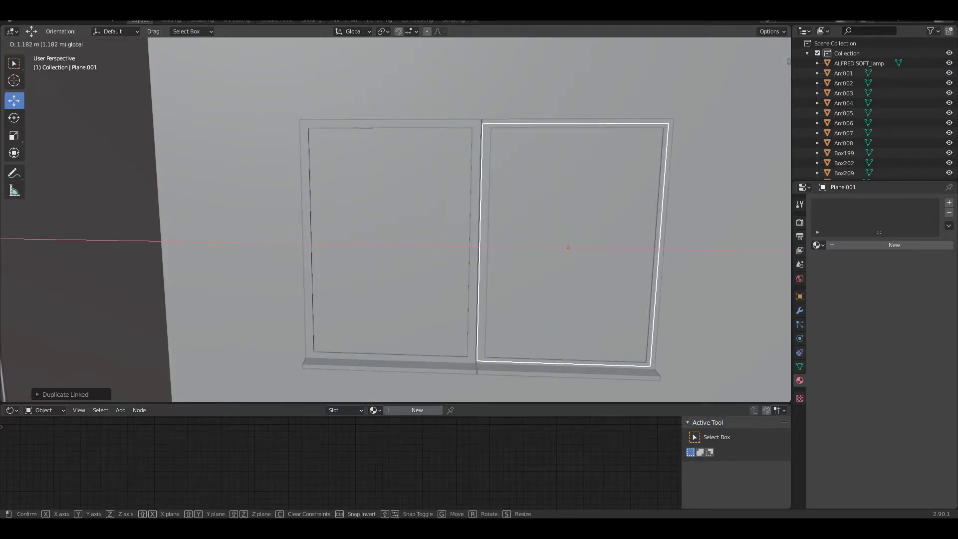
pyautogui.press('Escape')
pyautogui.hotkey('ctrl', 'z')
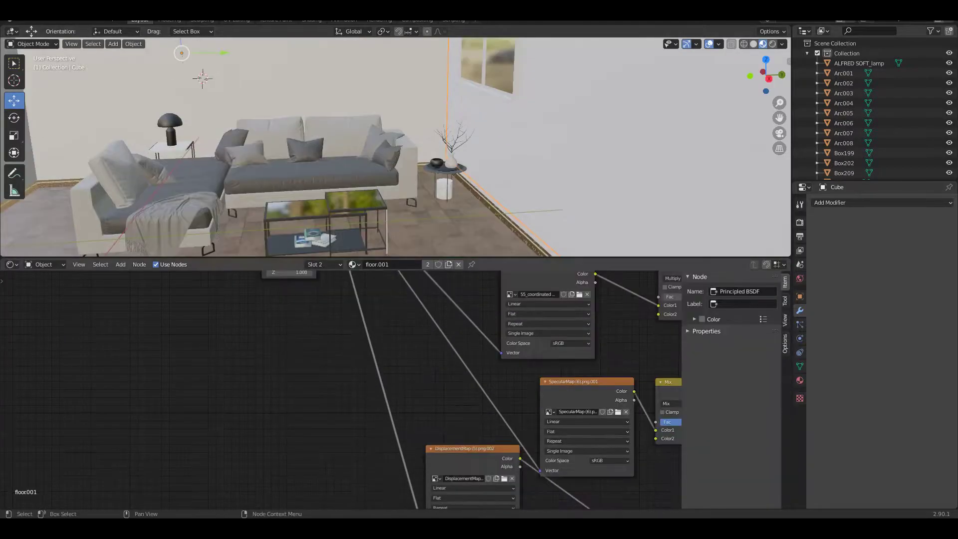
# Browse for the World shader's environment image file
pyautogui.click(305, 373)
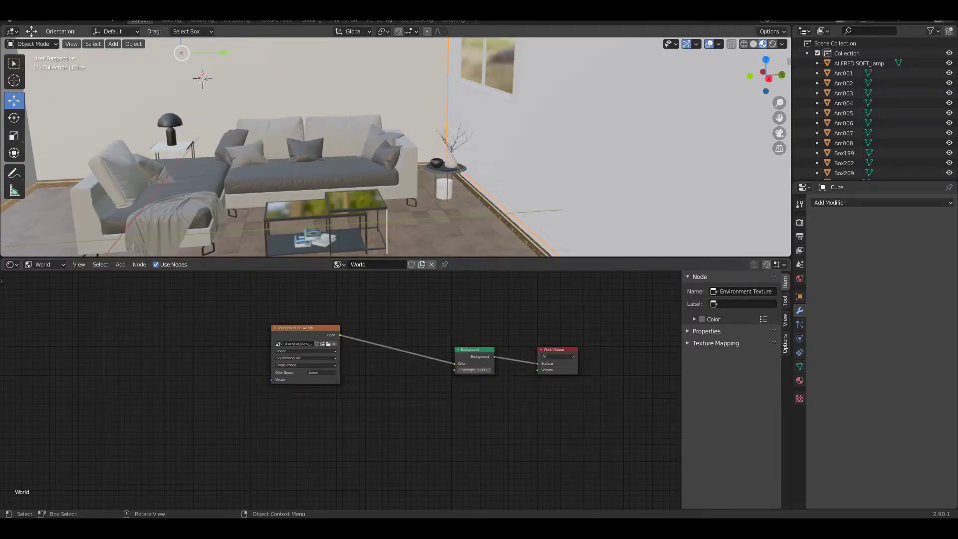
# Rotate the HDRI mapping to Z -101° and orbit to face the window
pyautogui.moveTo(400, 150); pyautogui.dragTo(379, 149, button='middle')
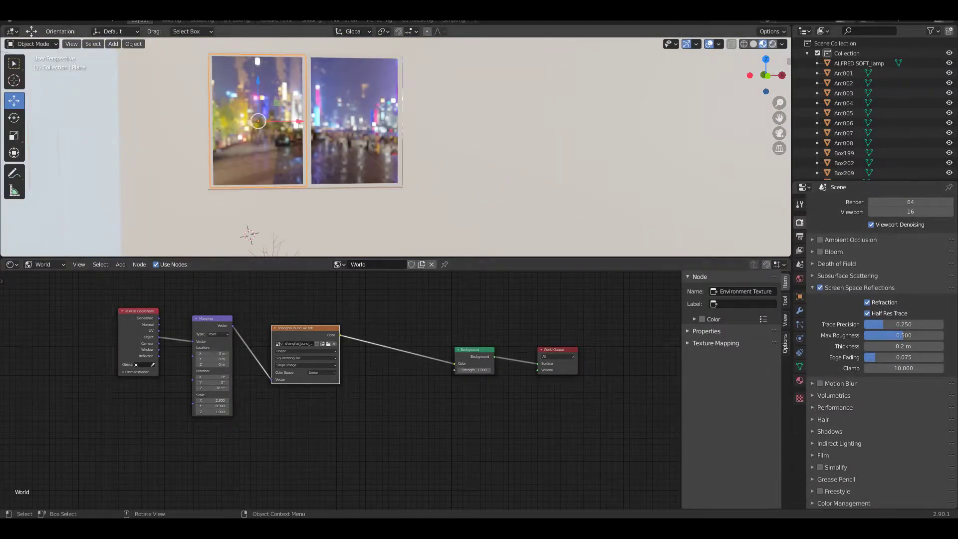
pyautogui.moveTo(394, 150)
pyautogui.mouseDown(button='middle')
pyautogui.moveTo(349, 130)
pyautogui.moveTo(366, 119)
pyautogui.mouseUp(button='middle')
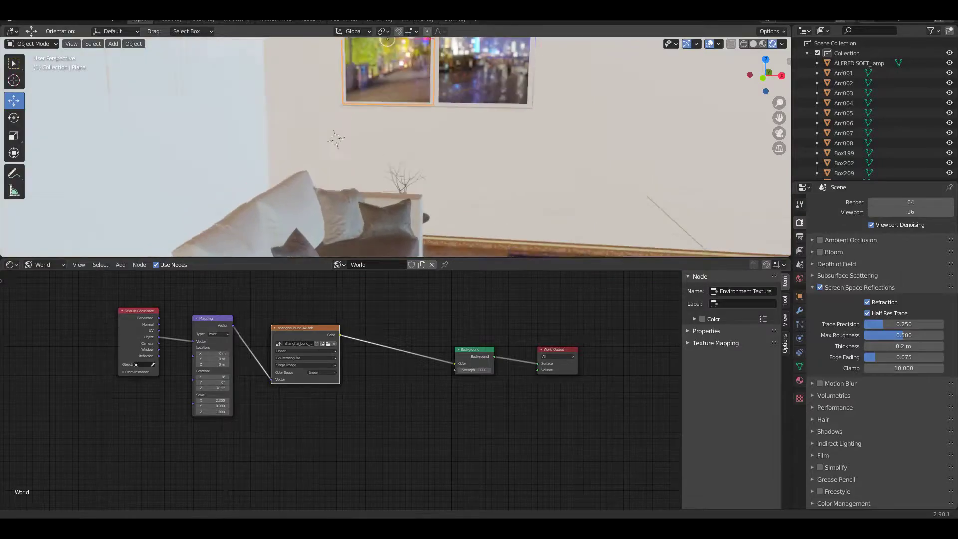
pyautogui.moveTo(220, 387); pyautogui.dragTo(210, 388)
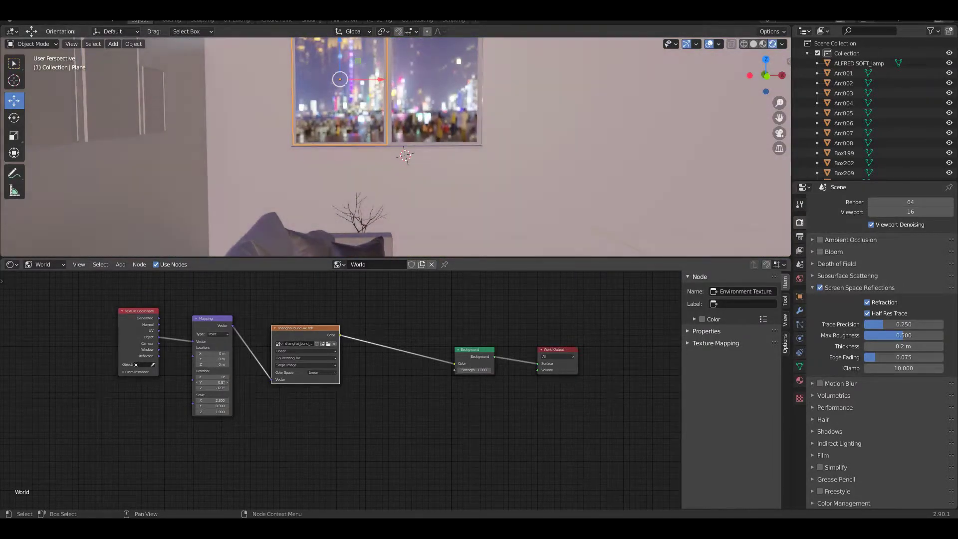
pyautogui.scroll(5, 394, 150)
pyautogui.moveTo(394, 150); pyautogui.dragTo(419, 150, button='middle')
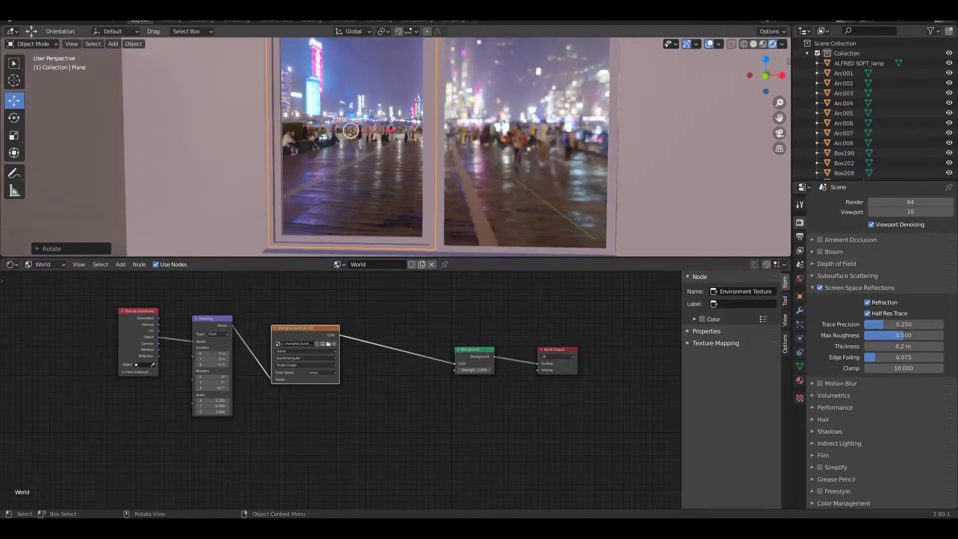
# Turn Plane.001 180° around Z and enlarge the 3D viewport over the node editor
pyautogui.press('Return')
pyautogui.scroll(-3, 538, 168)
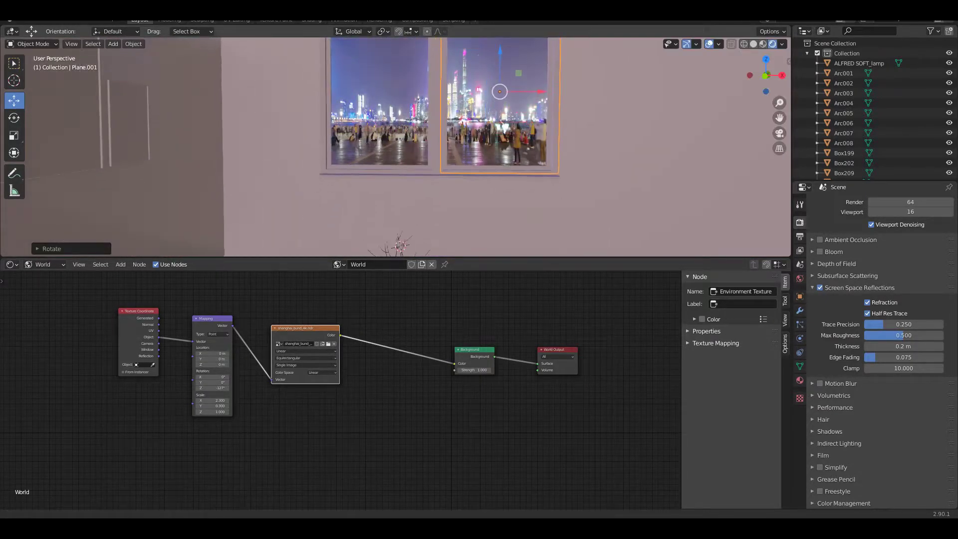
pyautogui.moveTo(399, 257); pyautogui.dragTo(399, 346)
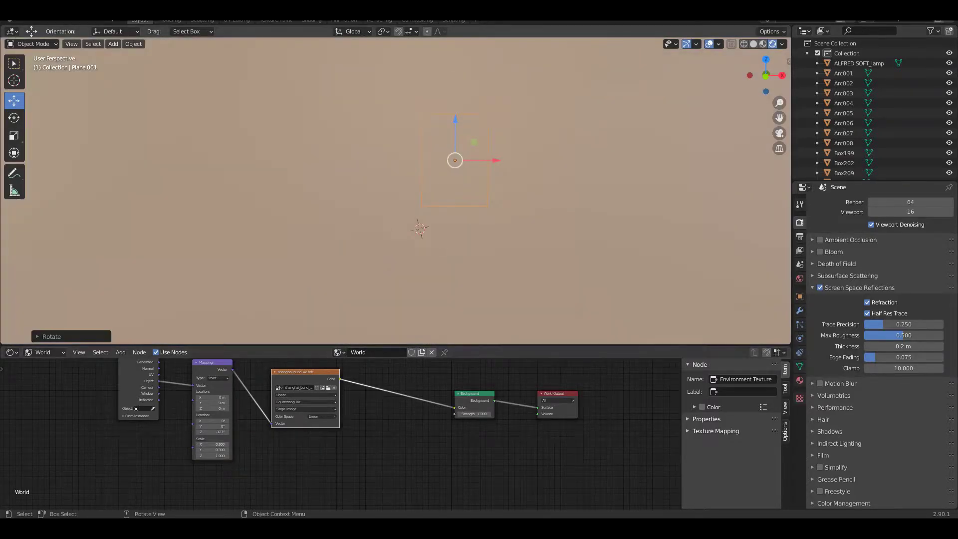
pyautogui.press('a')
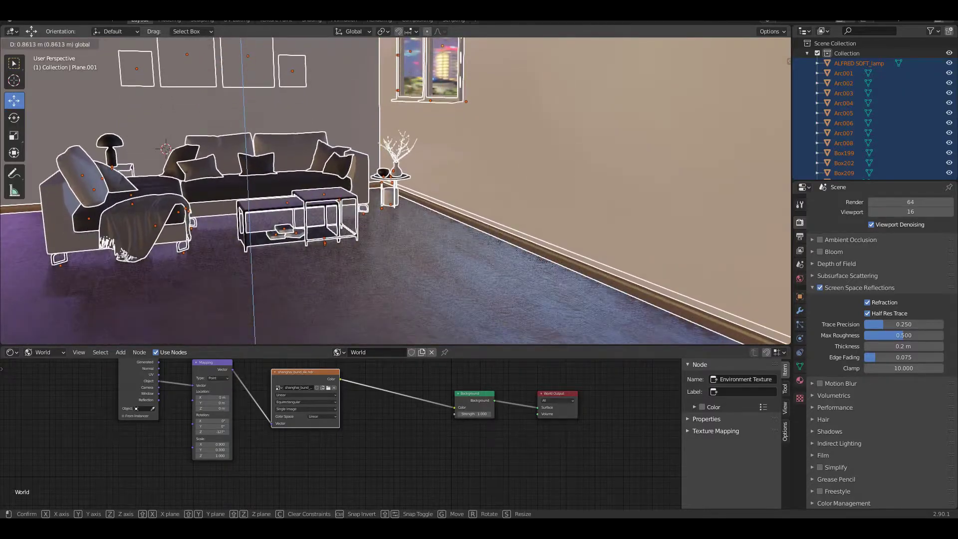
# Add a second 'border' material slot to mountain picture Cube.007 and zoom out to the room
pyautogui.moveTo(350, 190)
pyautogui.mouseDown(button='middle')
pyautogui.moveTo(352, 182)
pyautogui.moveTo(379, 200)
pyautogui.moveTo(409, 197)
pyautogui.mouseUp(button='middle')
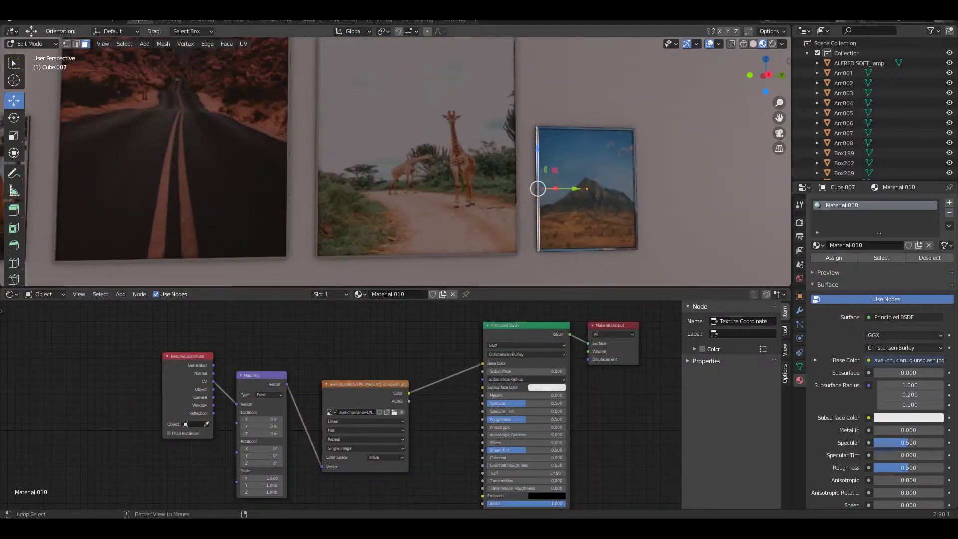
pyautogui.click(949, 202)
pyautogui.click(817, 265)
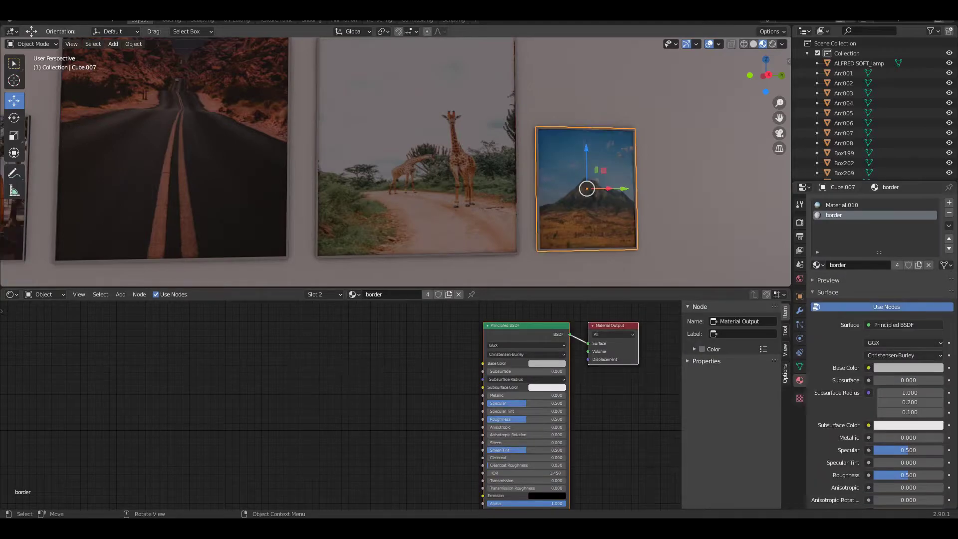
pyautogui.scroll(-6, 395, 160)
pyautogui.moveTo(399, 288); pyautogui.dragTo(399, 468)
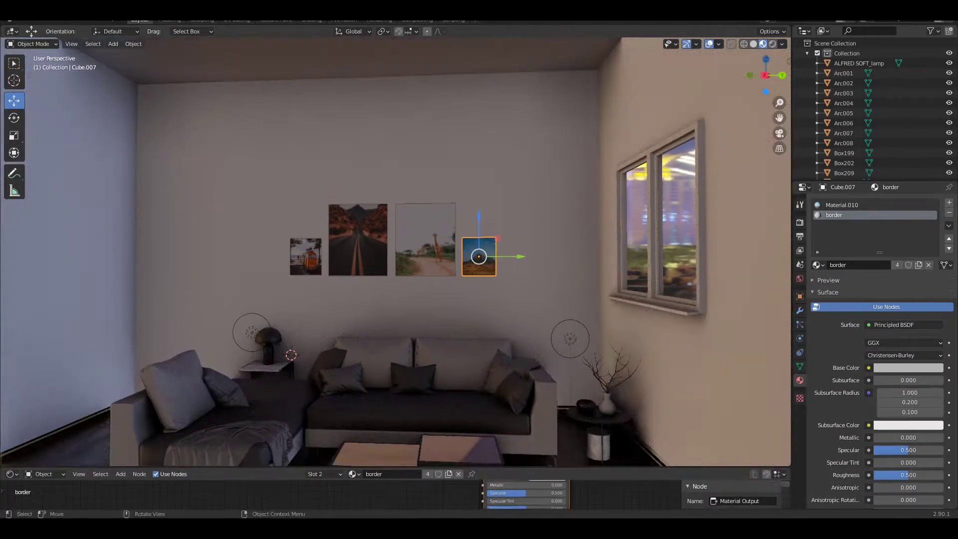
pyautogui.scroll(3, 394, 249)
pyautogui.moveTo(394, 249); pyautogui.dragTo(349, 240, button='middle')
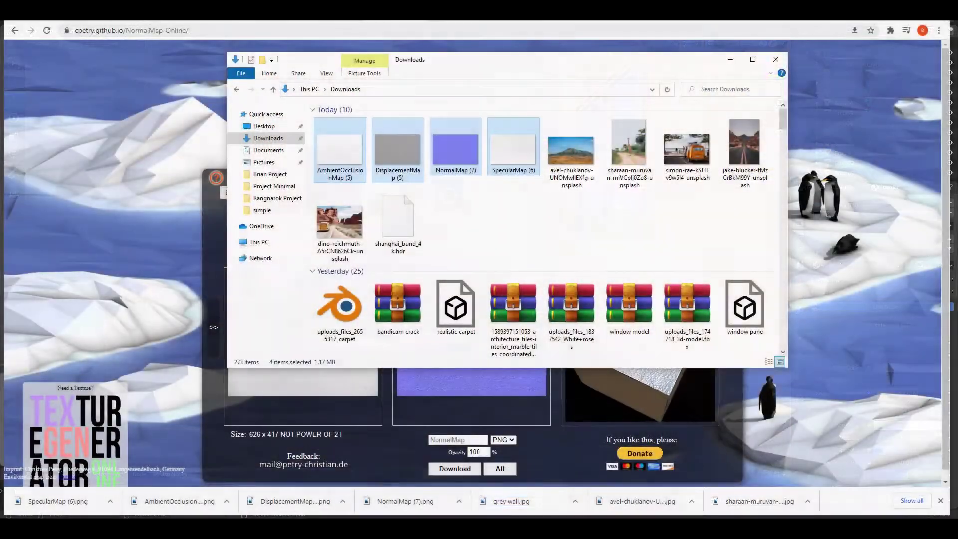
# Copy the four generated maps into Desktop\simple and return to Blender
pyautogui.rightClick(343, 162)
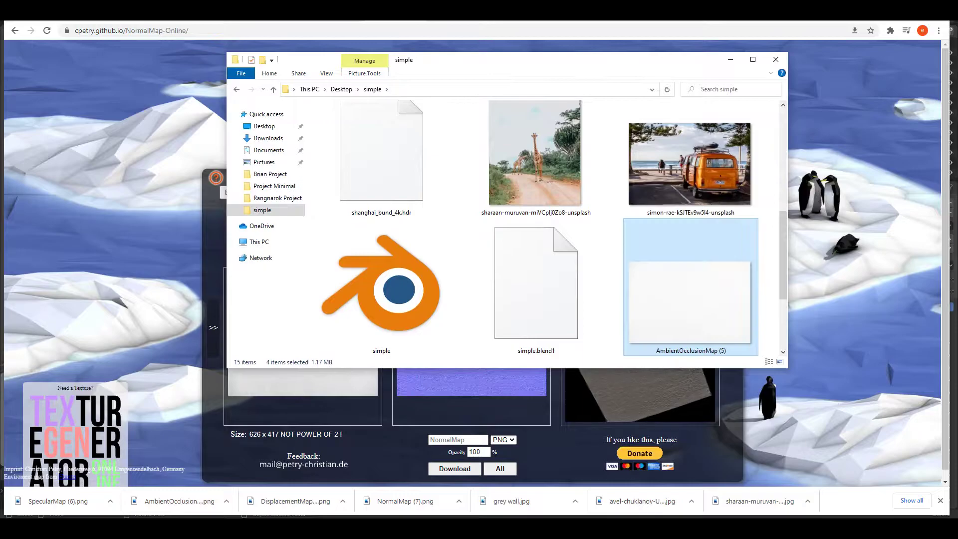
pyautogui.scroll(-2, 504, 230)
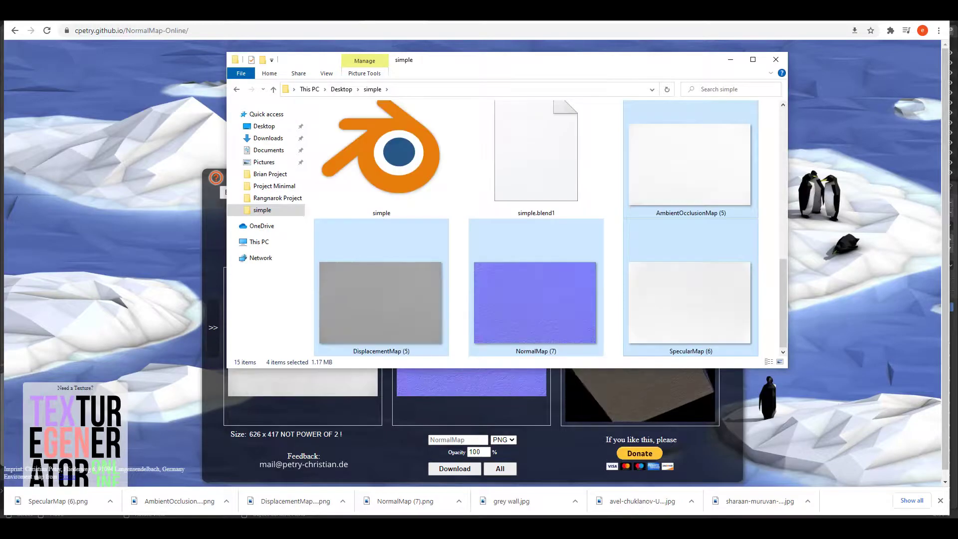
pyautogui.scroll(4, 504, 229)
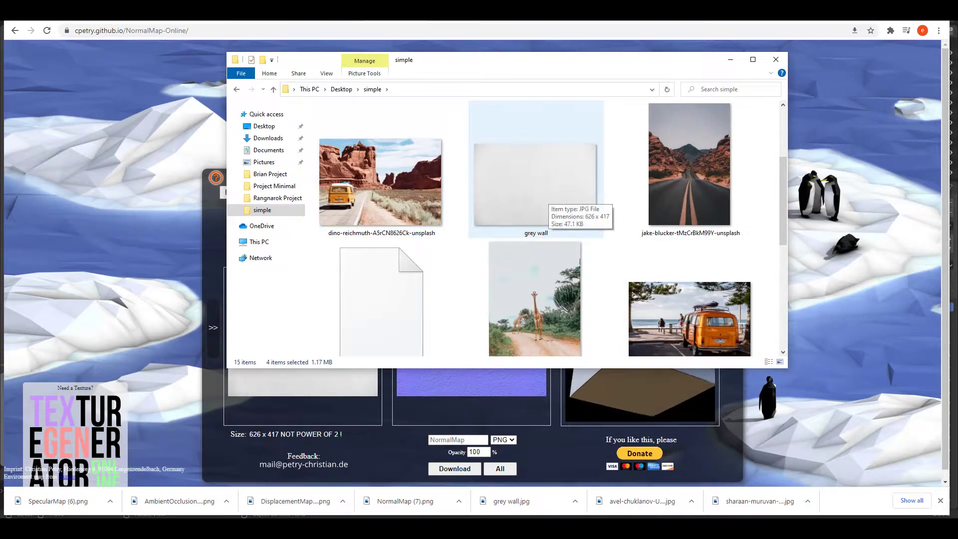
pyautogui.hotkey('alt', 'Tab')
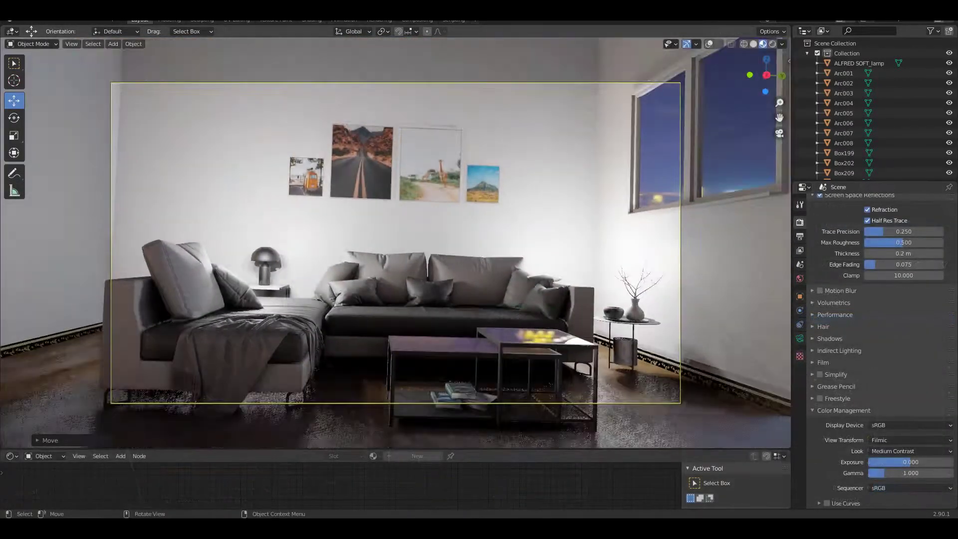
# Rotate the camera on Z and tilt it on X to frame sofa and pictures, then render
pyautogui.press('r')
pyautogui.press('z')
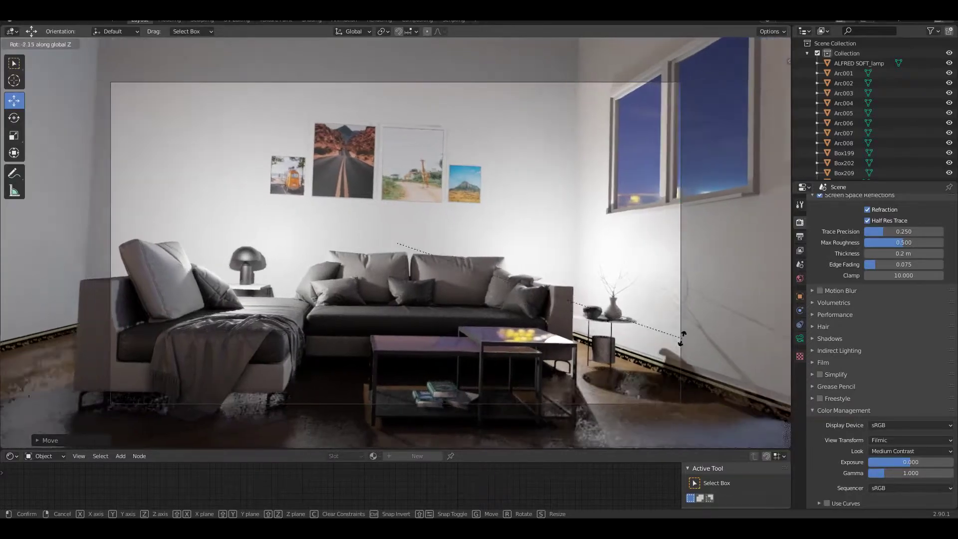
pyautogui.click(695, 330)
pyautogui.press('r')
pyautogui.press('x')
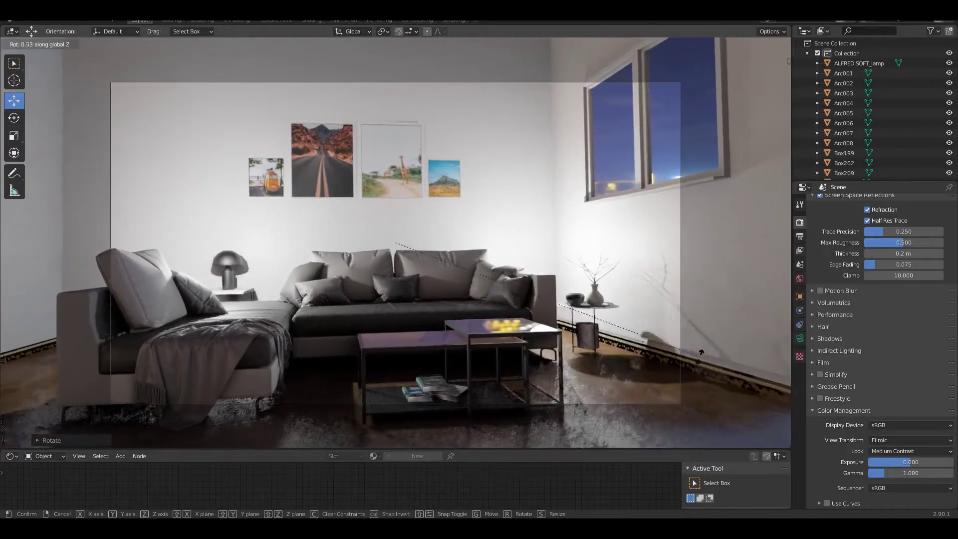
pyautogui.click(591, 327)
pyautogui.scroll(3, 590, 327)
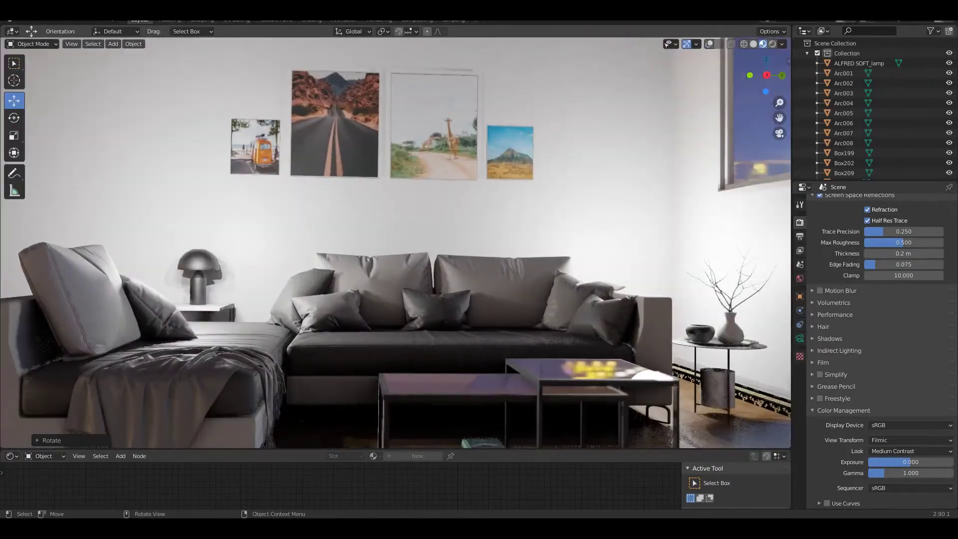
pyautogui.press('F12')
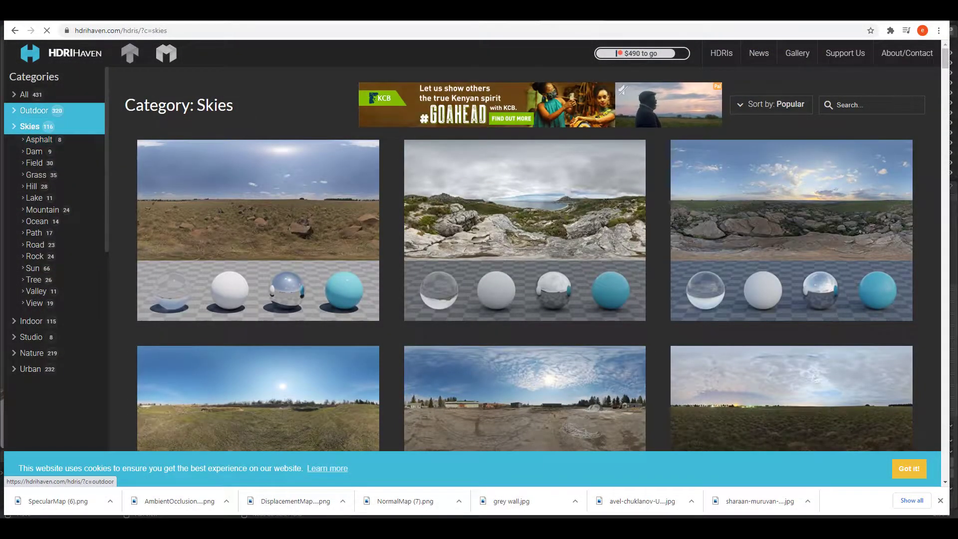
# Browse the Outdoor HDRI category on HDRI Haven
pyautogui.click(34, 110)
pyautogui.scroll(-3, 524, 349)
pyautogui.scroll(-3, 524, 350)
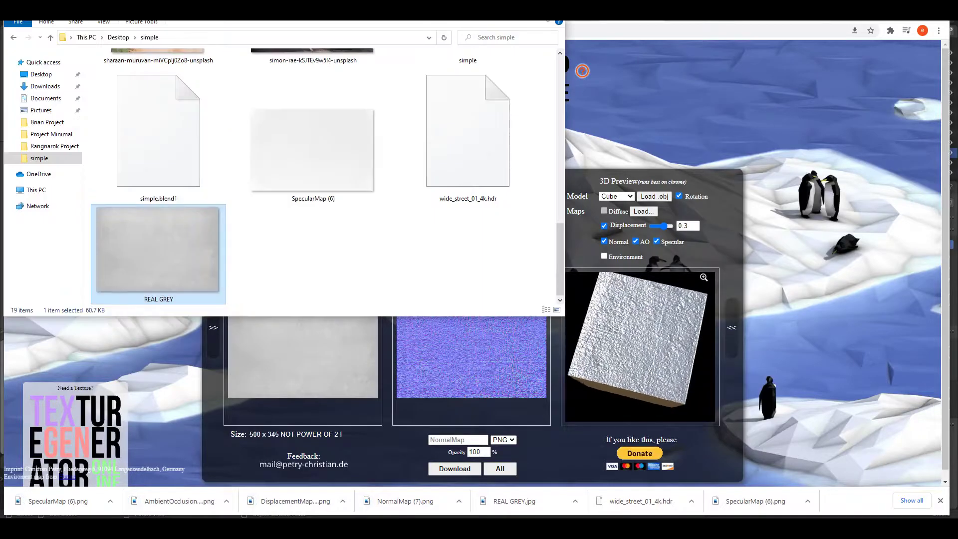
# Create a Real Grey folder in simple and move the REAL GREY image into it
pyautogui.rightClick(227, 242)
pyautogui.click(369, 370)
pyautogui.write('Real Grey')
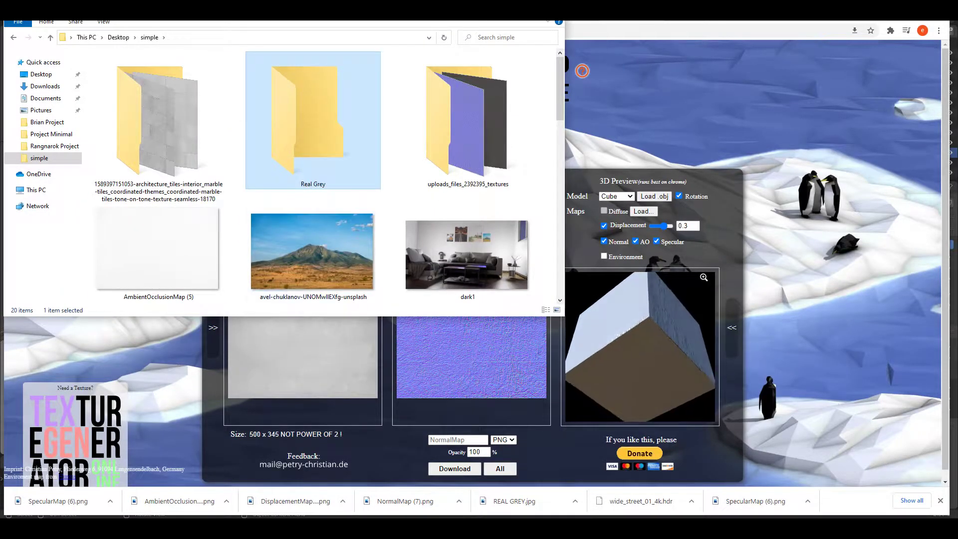
pyautogui.scroll(-3, 313, 174)
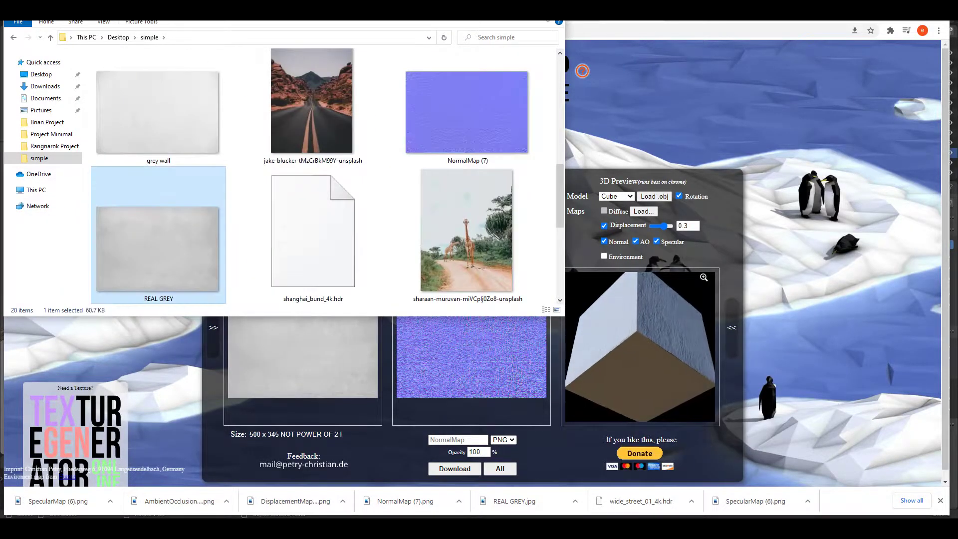
pyautogui.rightClick(190, 200)
pyautogui.click(86, 450)
pyautogui.scroll(3, 313, 174)
pyautogui.doubleClick(313, 119)
# Copy the AO, displacement and normal maps from Downloads into Real Grey
pyautogui.click(45, 98)
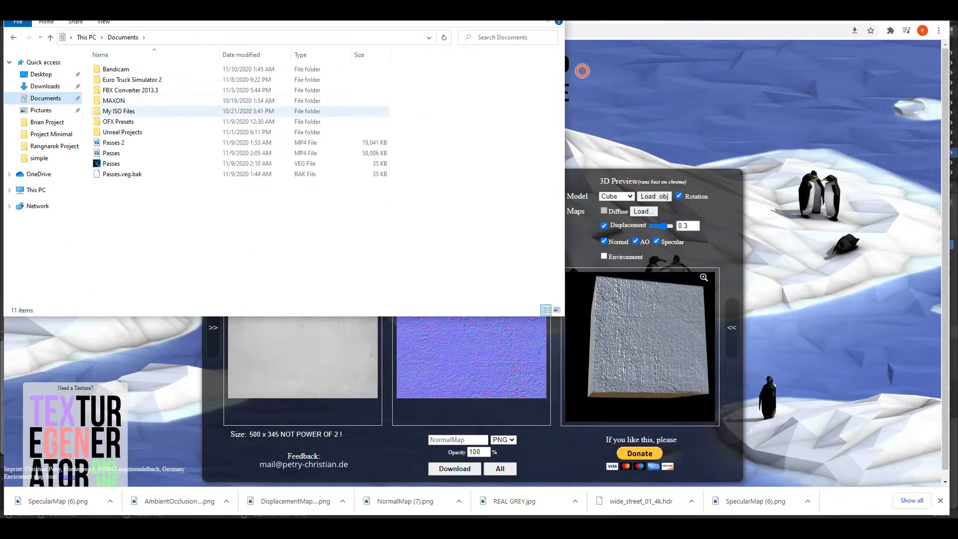
pyautogui.click(117, 97)
pyautogui.keyDown('shift'); pyautogui.click(232, 97); pyautogui.keyUp('shift')
pyautogui.rightClick(165, 95)
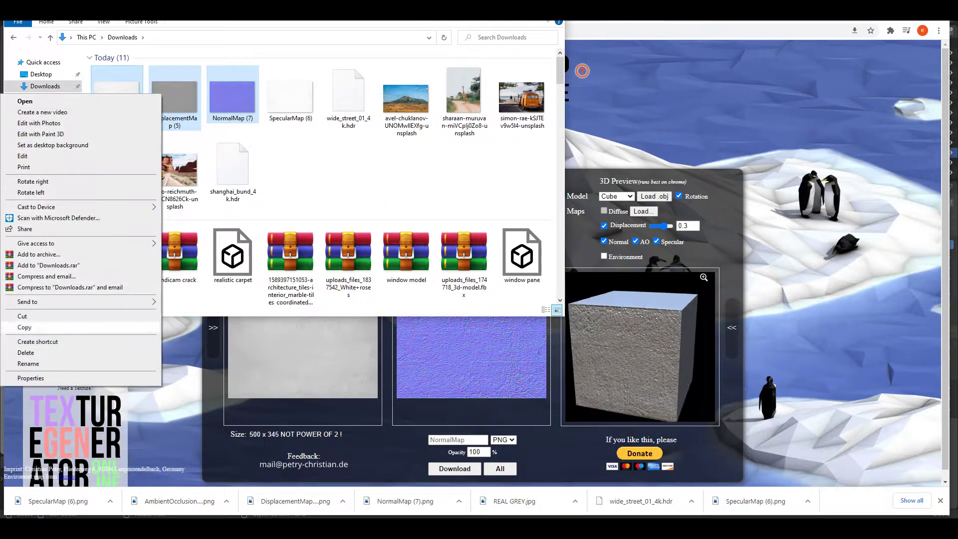
pyautogui.click(50, 327)
pyautogui.hotkey('alt', 'Left')
pyautogui.hotkey('alt', 'Left')
pyautogui.hotkey('ctrl', 'v')
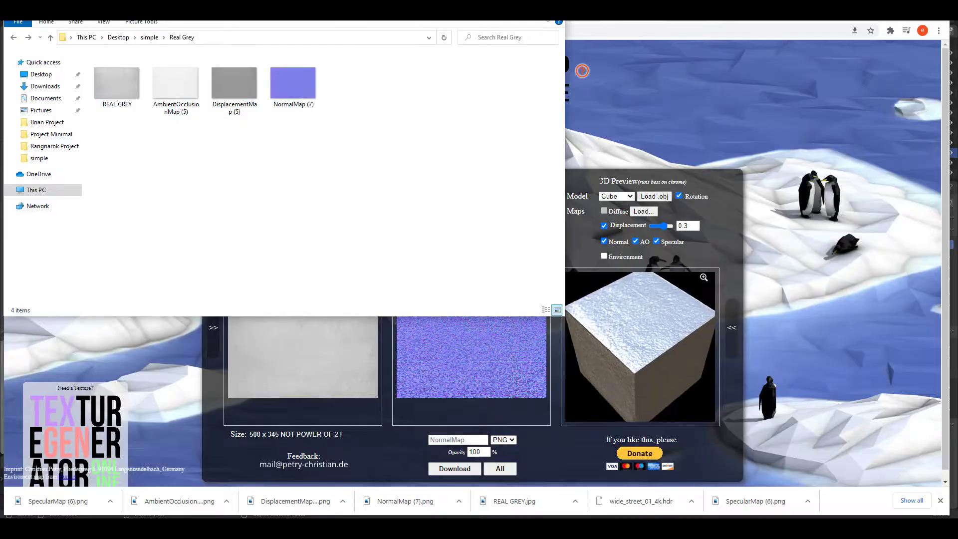
pyautogui.click(581, 70)
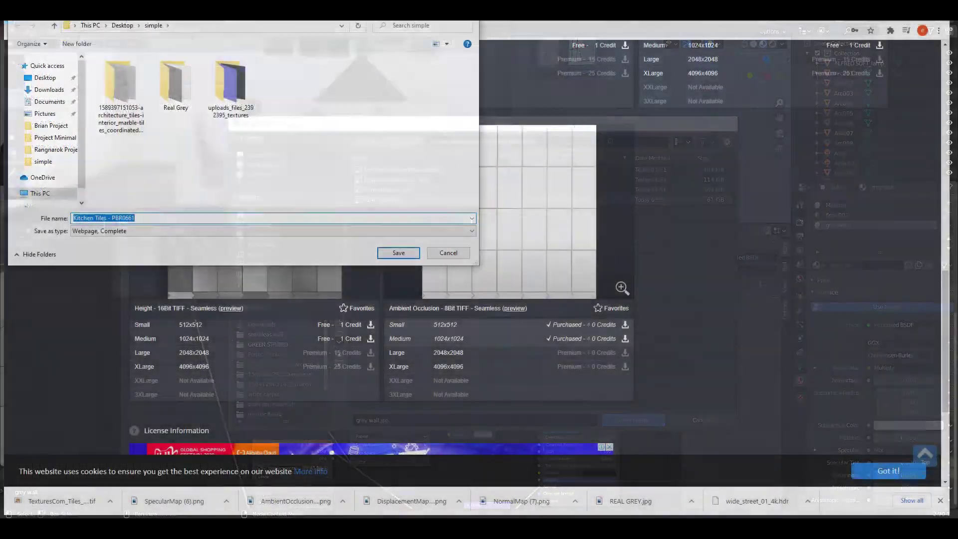
# Create a new folder, then extract the kitchen_wood zip into kitchen_wood_8k_jpg
pyautogui.rightClick(160, 133)
pyautogui.click(181, 260)
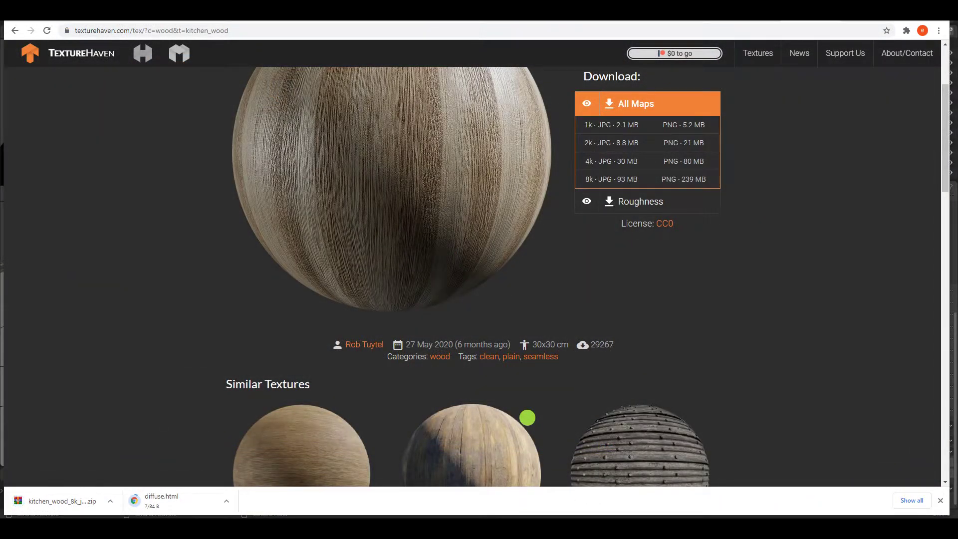
pyautogui.click(110, 501)
pyautogui.click(150, 467)
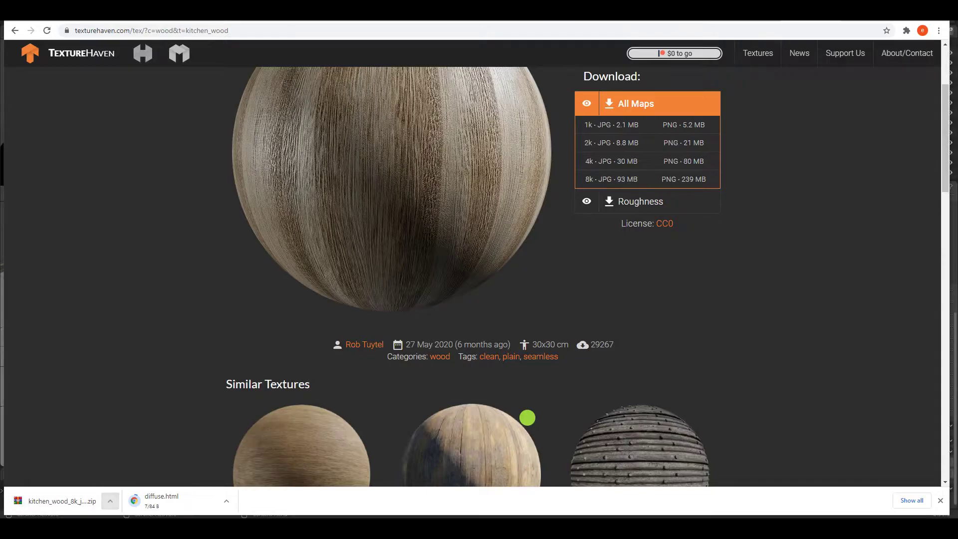
pyautogui.rightClick(129, 107)
pyautogui.click(35, 158)
pyautogui.press('Return')
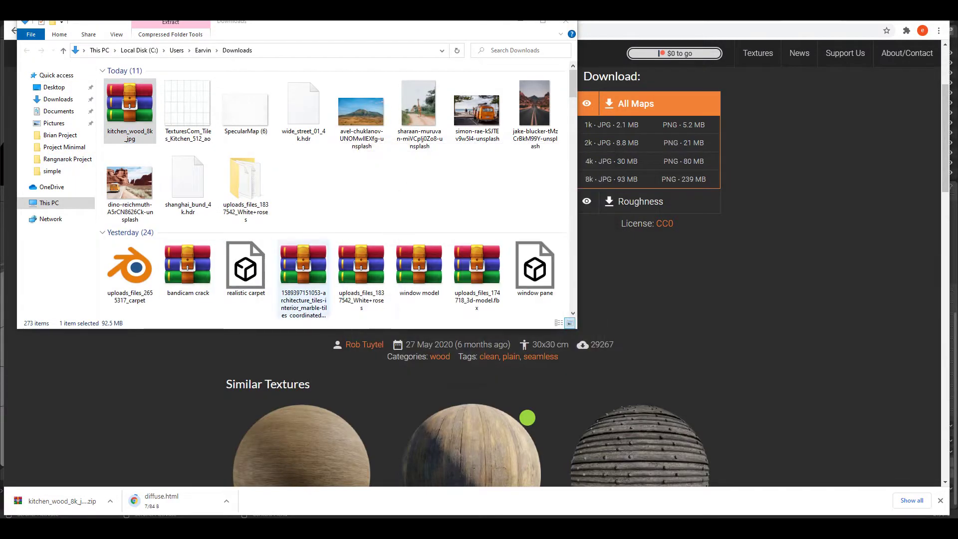
# Check the extracted ao, diff, nor and rough maps and copy the kitchen_wood_8k_jpg folder
pyautogui.doubleClick(246, 185)
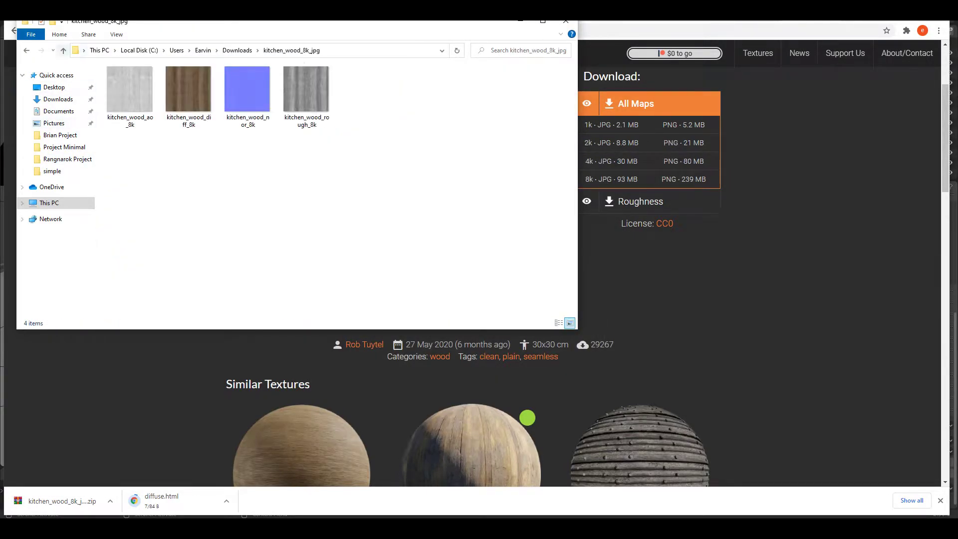
pyautogui.press('BackSpace')
pyautogui.rightClick(244, 189)
pyautogui.click(80, 404)
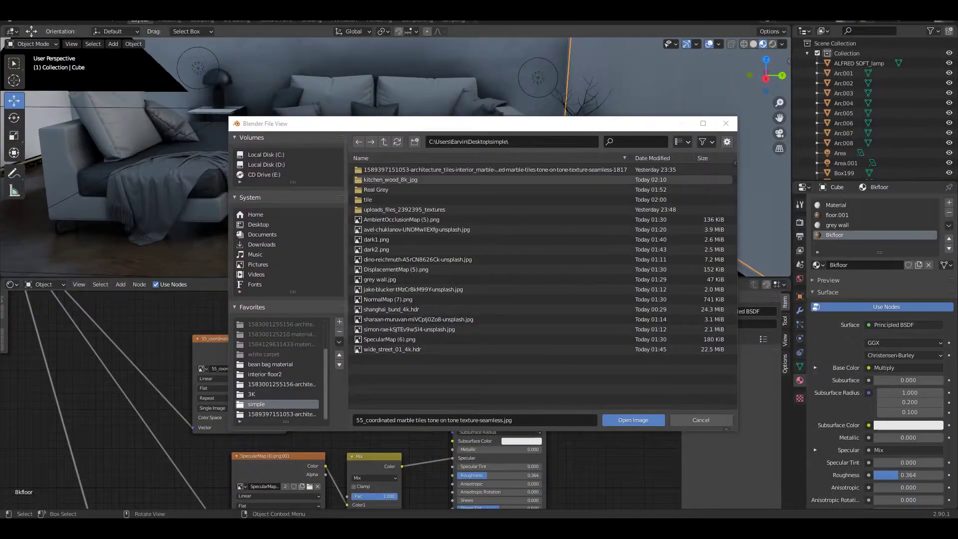
# Load the kitchen_wood diff and kitchen_wood_ao_8k.jpg images into Image Texture nodes
pyautogui.doubleClick(395, 179)
pyautogui.press('Return')
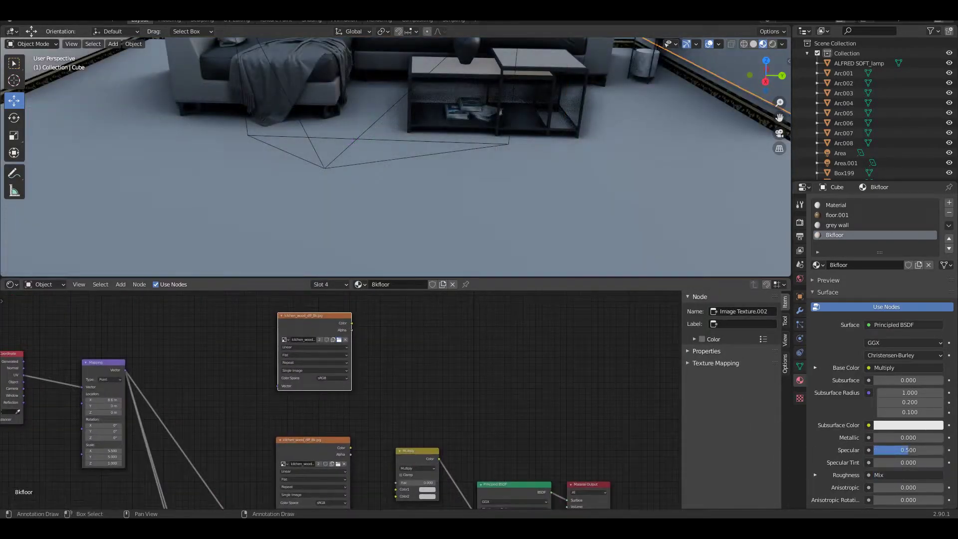
pyautogui.click(338, 339)
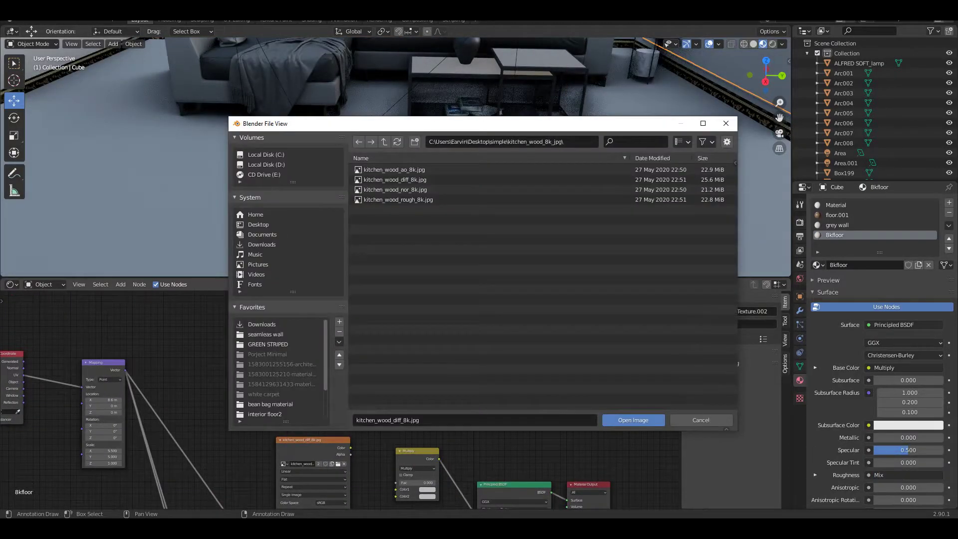
pyautogui.click(384, 142)
pyautogui.doubleClick(395, 180)
pyautogui.click(394, 170)
pyautogui.click(633, 420)
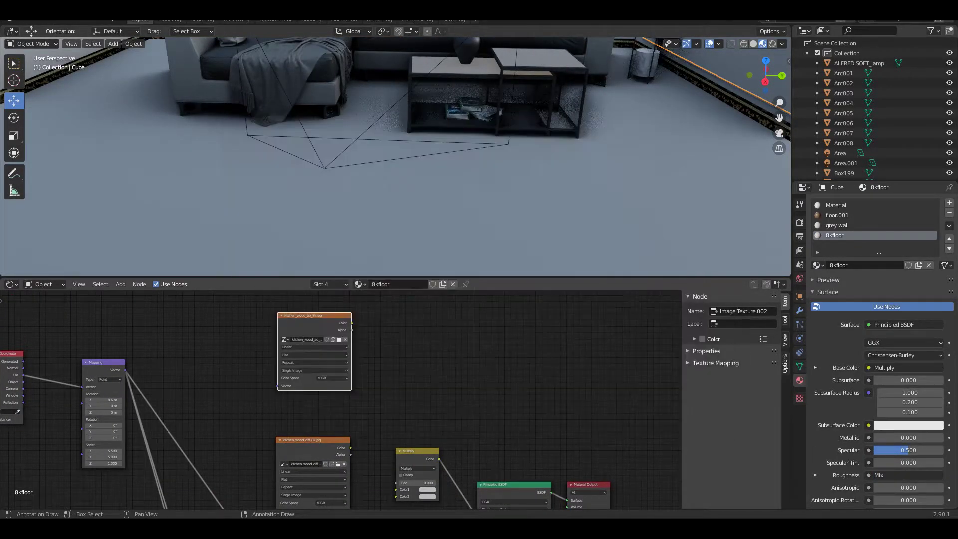
# Link the ao and diff textures into the Multiply node at full factor
pyautogui.moveTo(395, 482); pyautogui.dragTo(395, 489)
pyautogui.scroll(2, 350, 399)
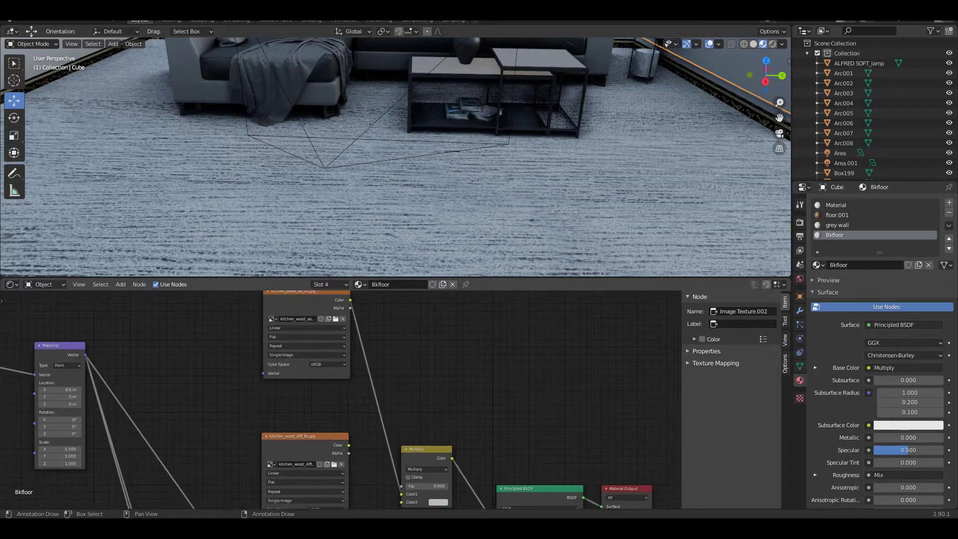
pyautogui.moveTo(352, 385); pyautogui.dragTo(371, 401)
pyautogui.moveTo(404, 441); pyautogui.dragTo(451, 426)
pyautogui.scroll(-3, 399, 150)
pyautogui.scroll(-2, 349, 399)
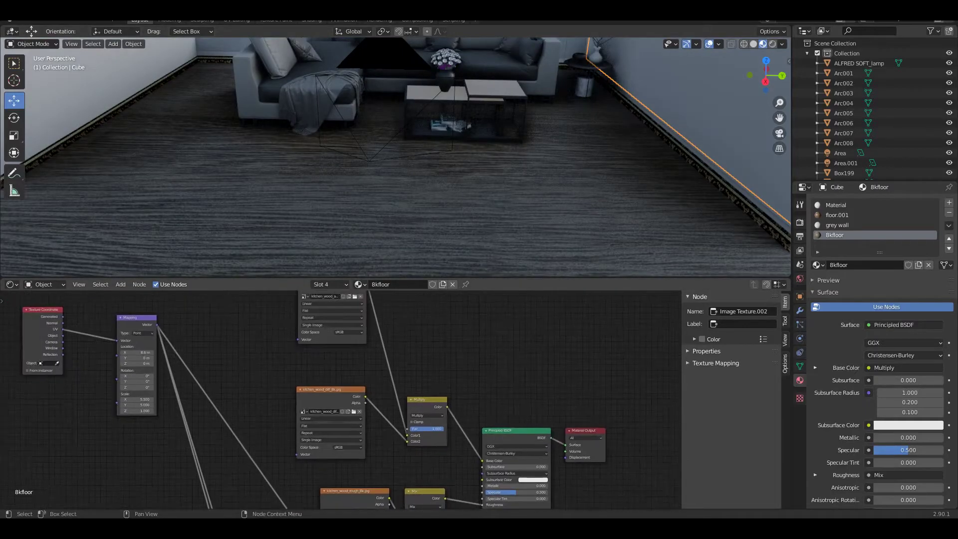
pyautogui.moveTo(349, 374); pyautogui.dragTo(382, 416, button='middle')
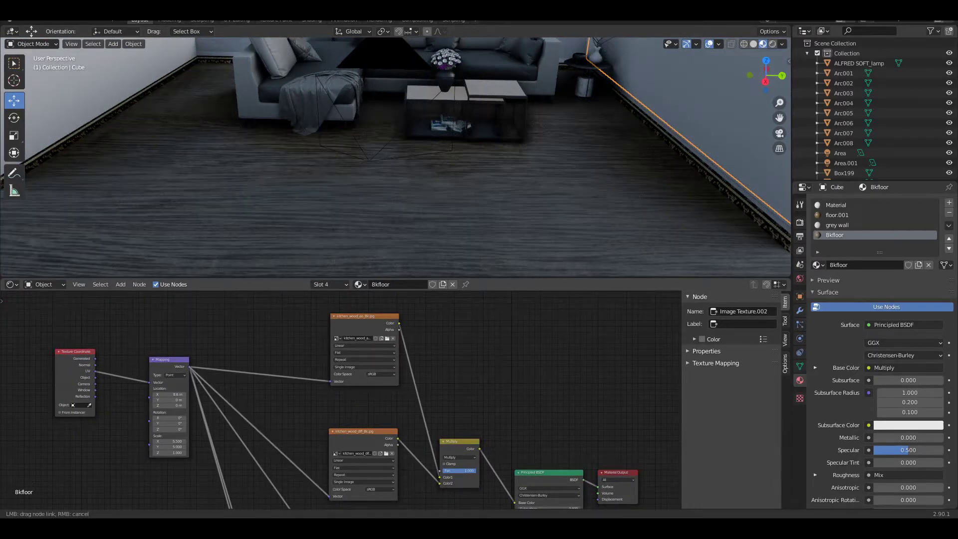
pyautogui.moveTo(350, 479); pyautogui.dragTo(305, 300, button='middle')
pyautogui.click(799, 222)
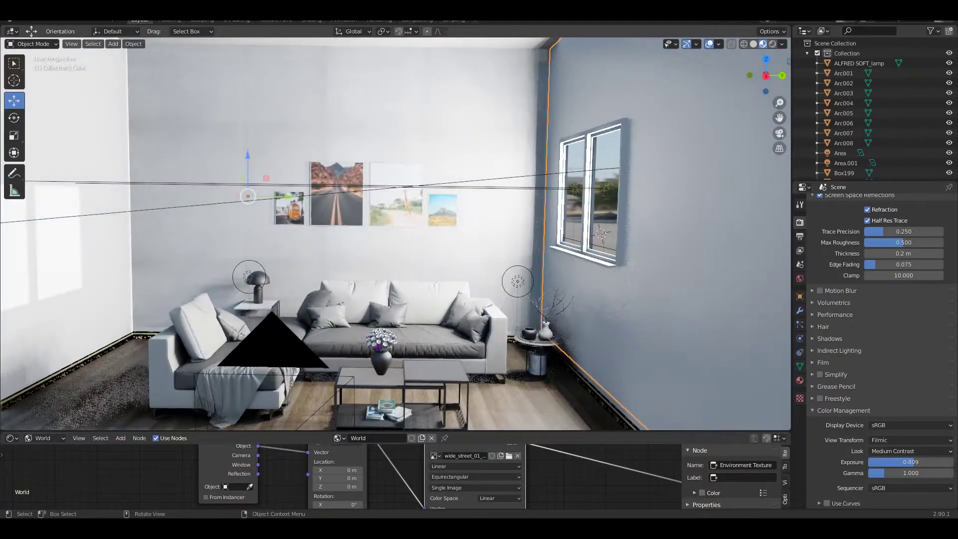
# Lower the Filmic colour management exposure from 0.809 to 0.000
pyautogui.keyDown('shift'); pyautogui.moveTo(394, 250); pyautogui.dragTo(394, 209, button='middle'); pyautogui.keyUp('shift')
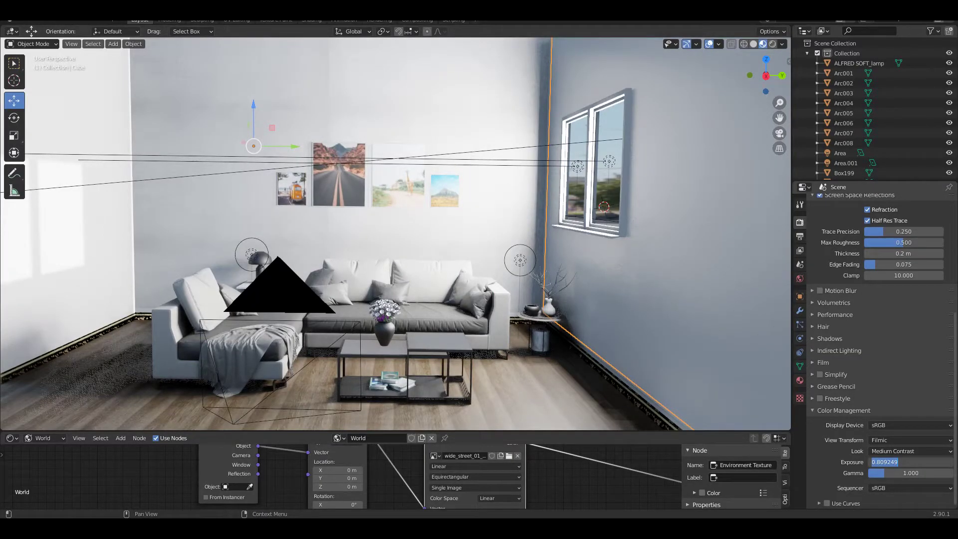
pyautogui.press('Return')
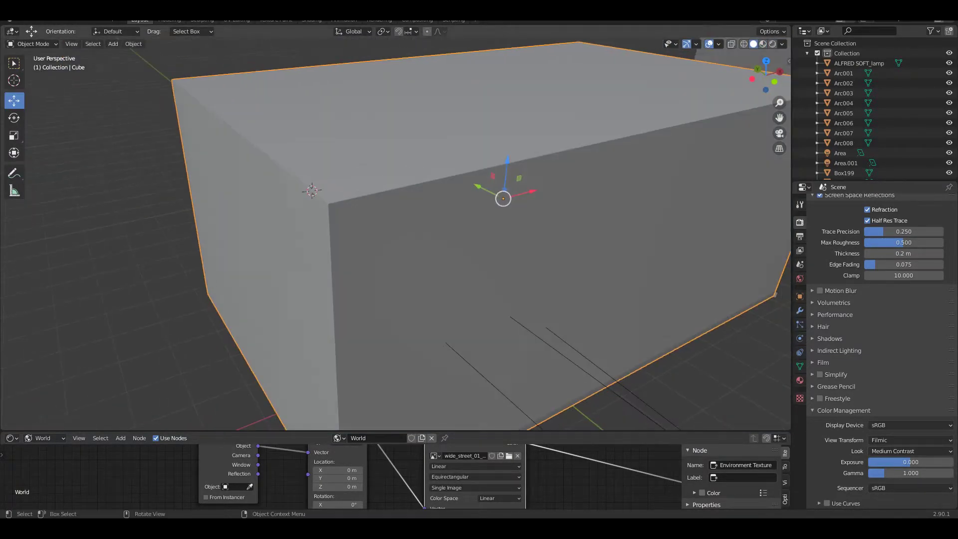
pyautogui.scroll(-3, 428, 184)
# Add a Reflection Cubemap probe, move it along X and stretch it along Y
pyautogui.hotkey('shift', 'a')
pyautogui.scroll(-5, 394, 225)
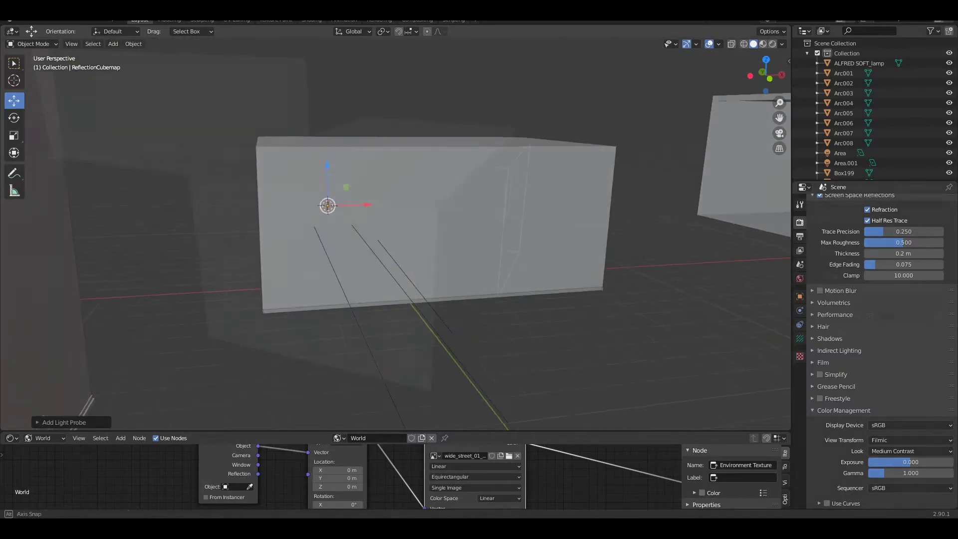
pyautogui.moveTo(394, 225); pyautogui.dragTo(429, 210, button='middle')
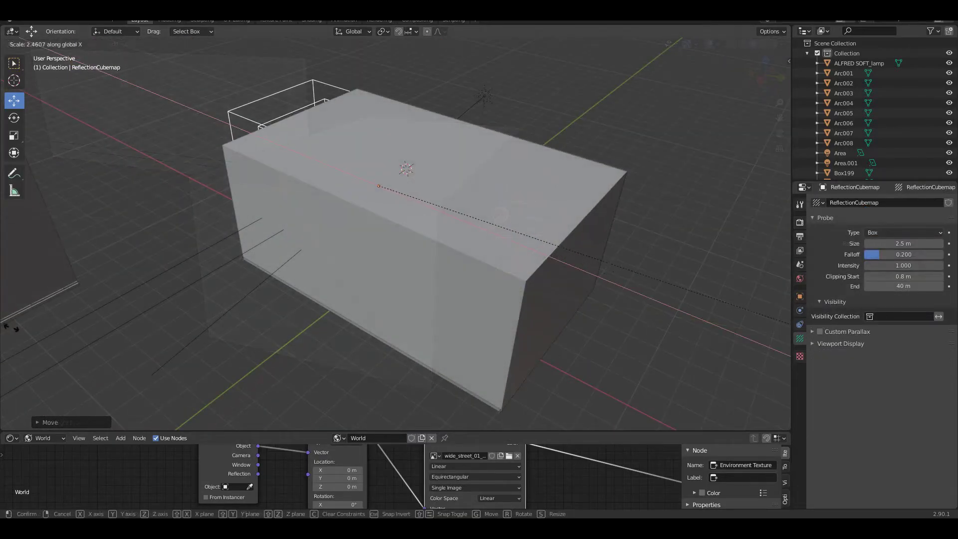
pyautogui.press('g')
pyautogui.press('x')
pyautogui.click(586, 270)
pyautogui.press('s')
pyautogui.press('y')
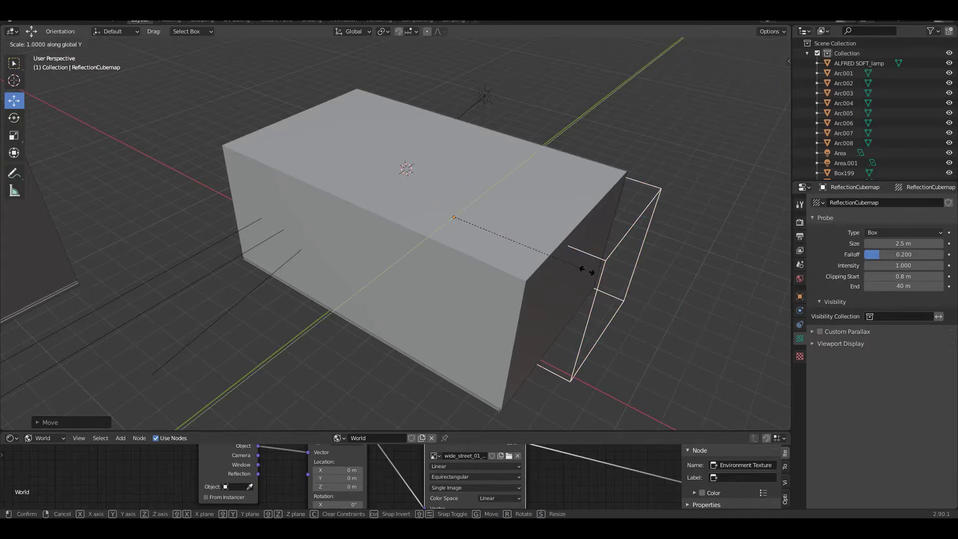
pyautogui.click(744, 325)
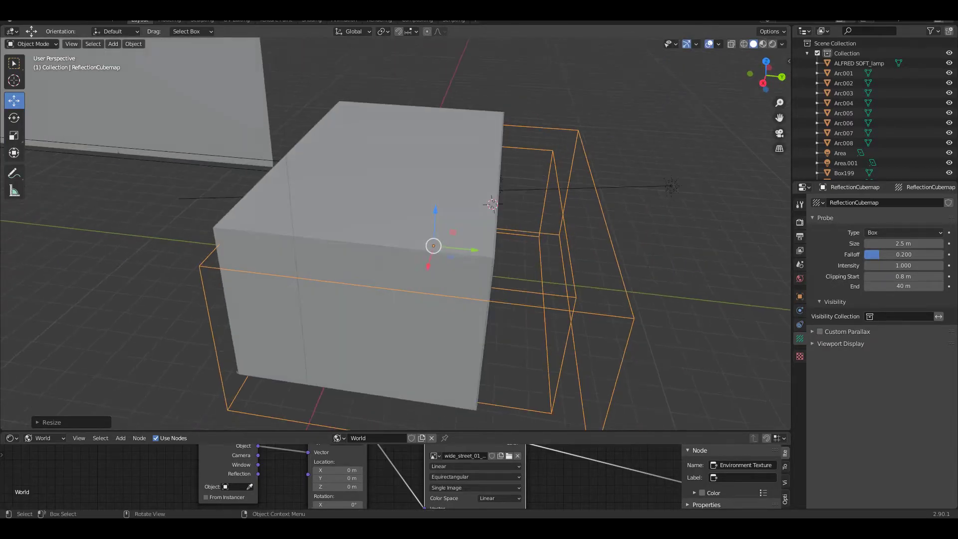
pyautogui.press('Return')
# Scale the probe along X, then reposition and raise its box to enclose the room
pyautogui.moveTo(424, 280); pyautogui.dragTo(491, 291, button='middle')
pyautogui.press('s')
pyautogui.press('x')
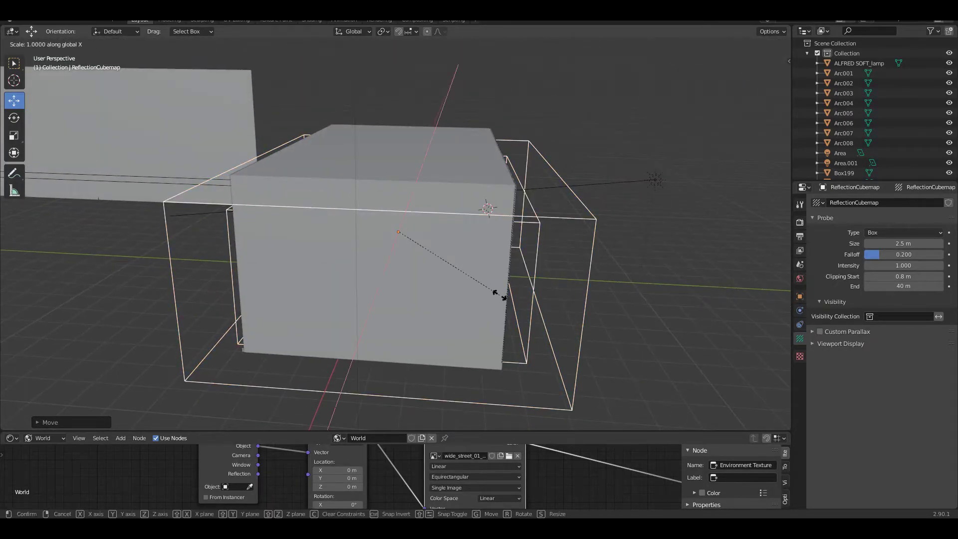
pyautogui.click(500, 301)
pyautogui.press('s')
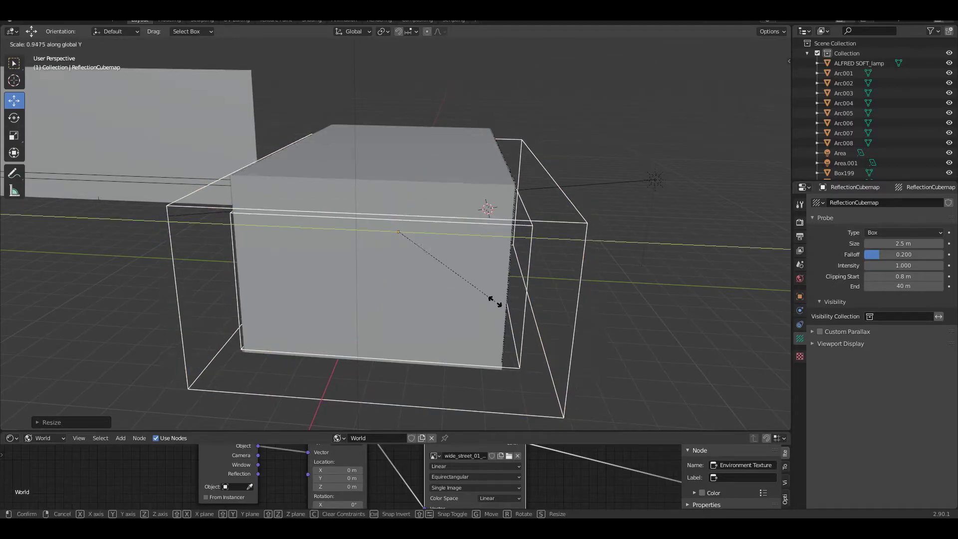
pyautogui.press('g')
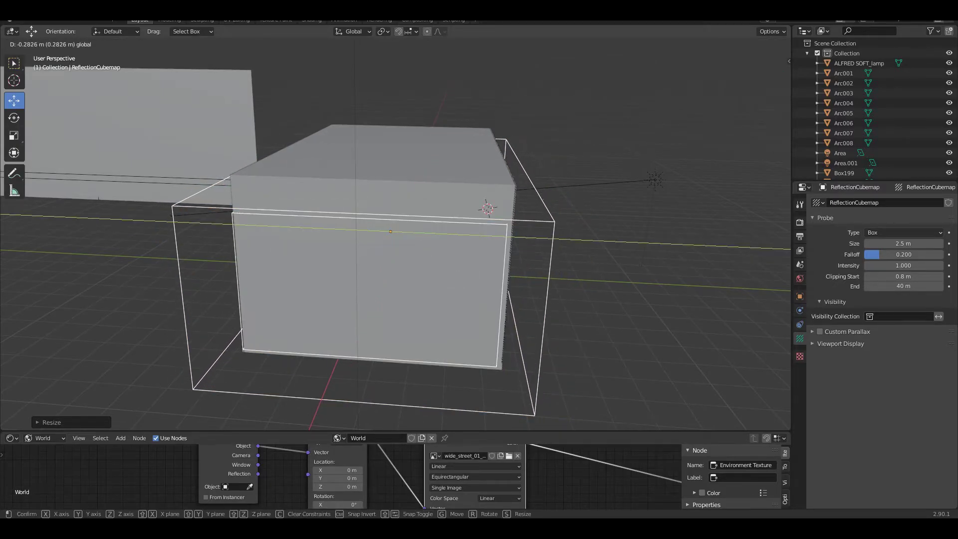
pyautogui.click(543, 312)
pyautogui.press('g')
pyautogui.press('Return')
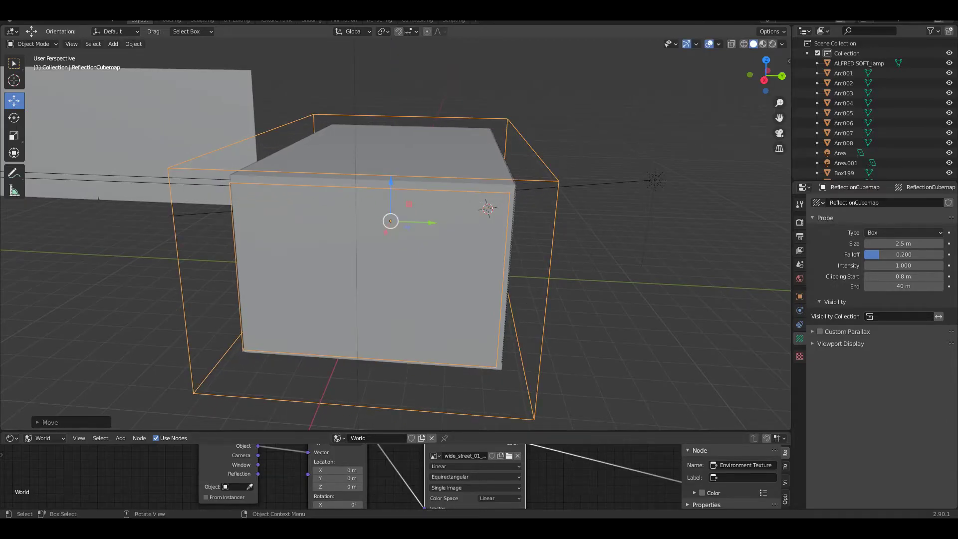